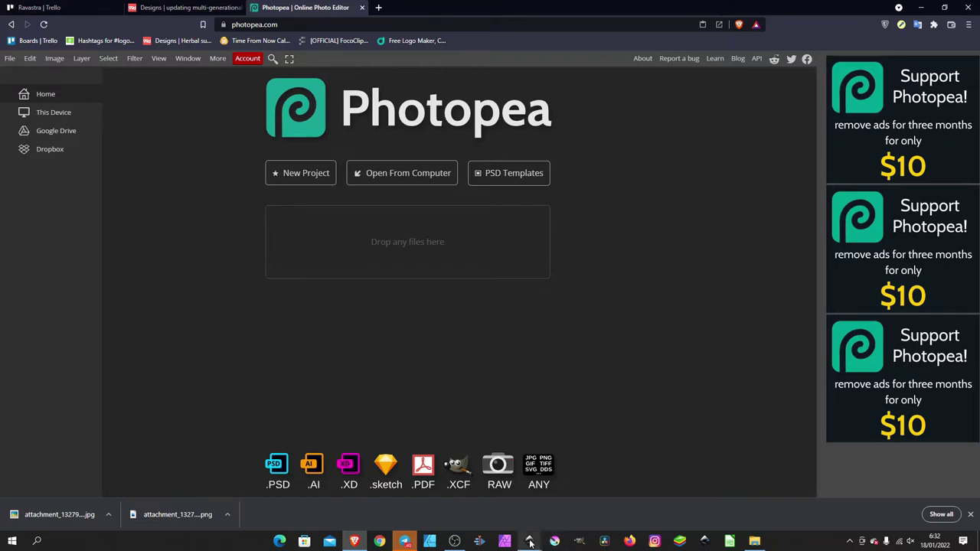
Switch from Photopea's start page to the Inkscape window showing the HUTCH CUSTOM saw-blade logo.
mouse_move(529, 542)
click(572, 501)
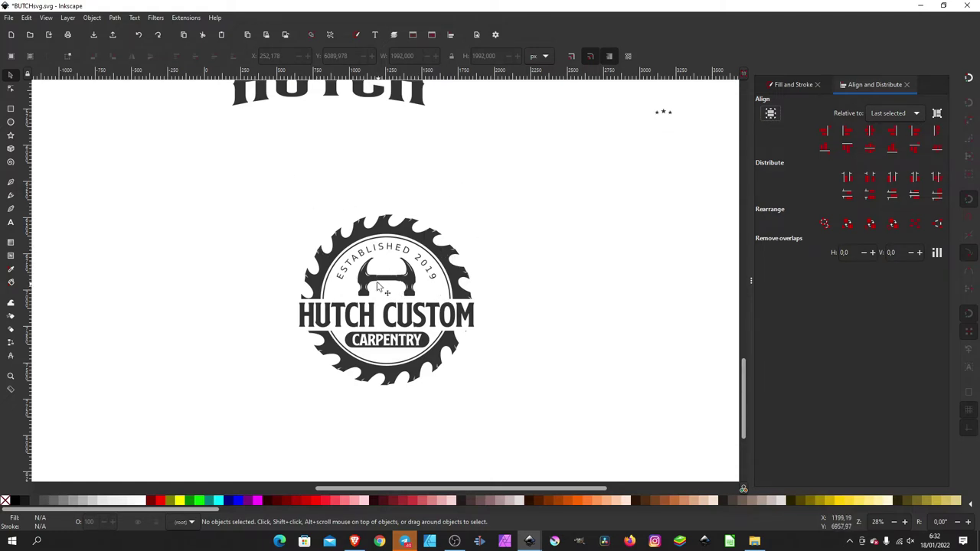
Zoom in and out on the saw-blade logo, then go back to Photopea in Brave.
ctrl+scroll(380, 290, up, 1)
ctrl+scroll(379, 290, up, 1)
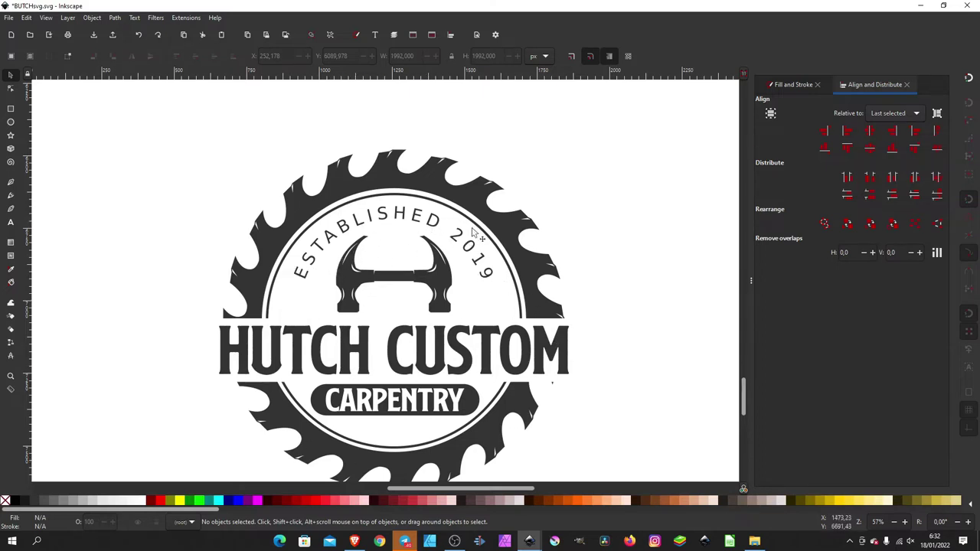
key(shift)
scroll(442, 253, down, 1)
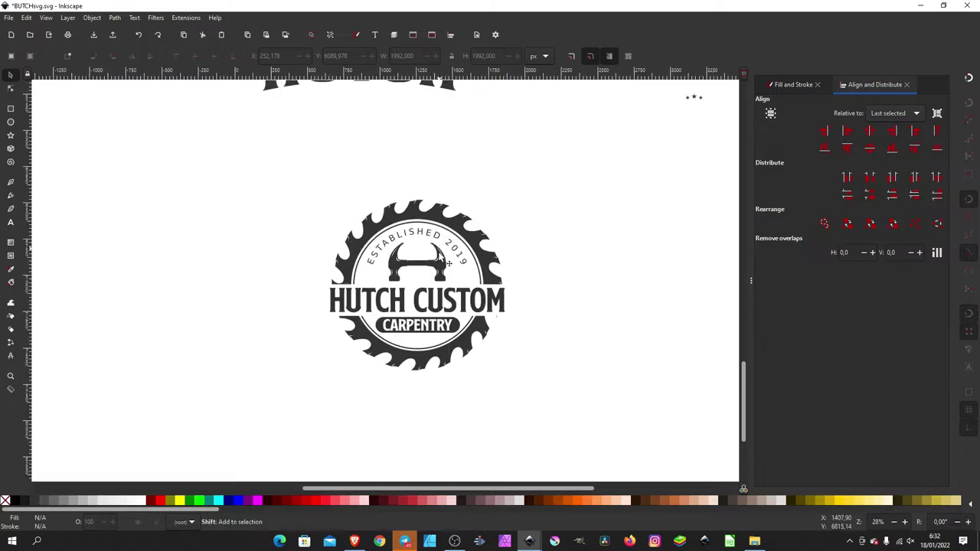
click(354, 540)
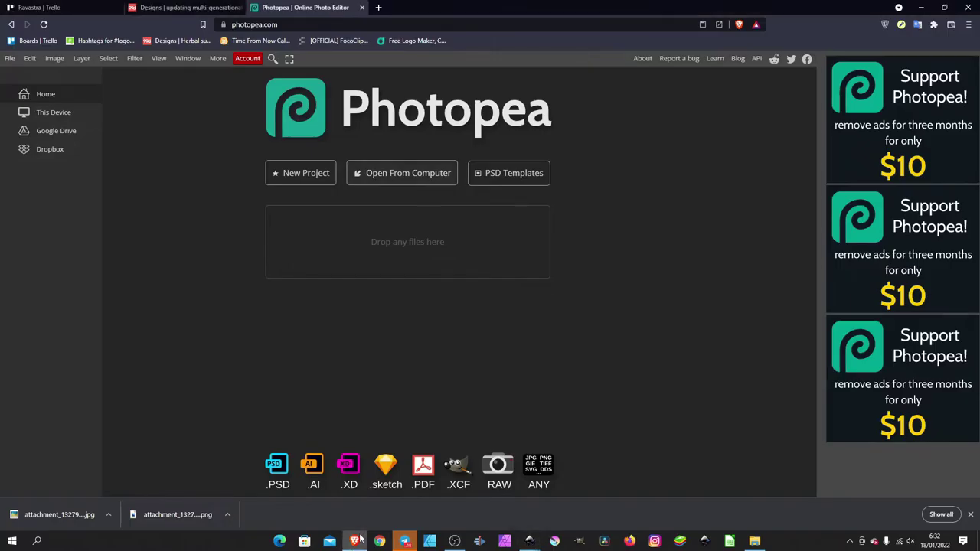
Open Wood Engraved Logo MockUp 2 from D:\MOCKUPS\Wood-Engraved-Logo-MockUp-2\Wood Engraved Logo MockUp #2.
click(404, 175)
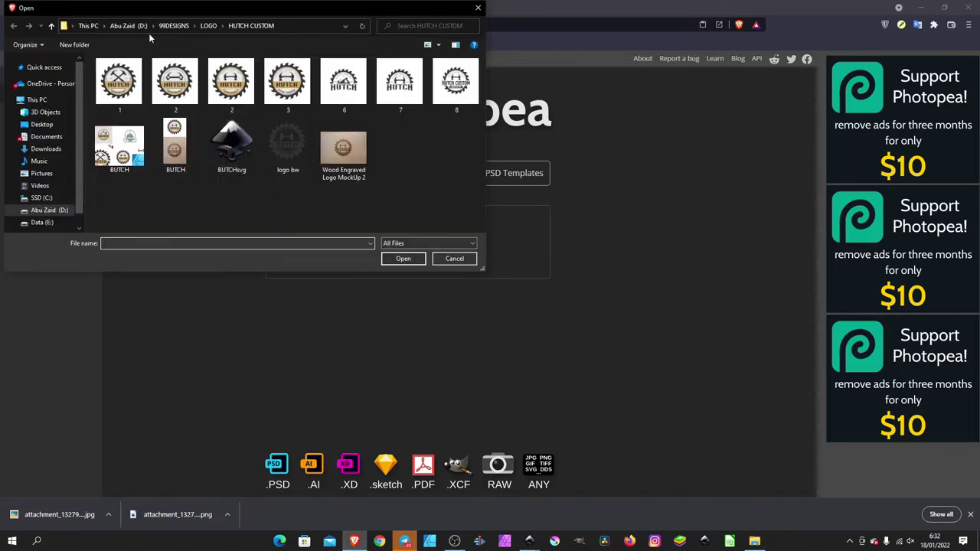
scroll(79, 184, down, 1)
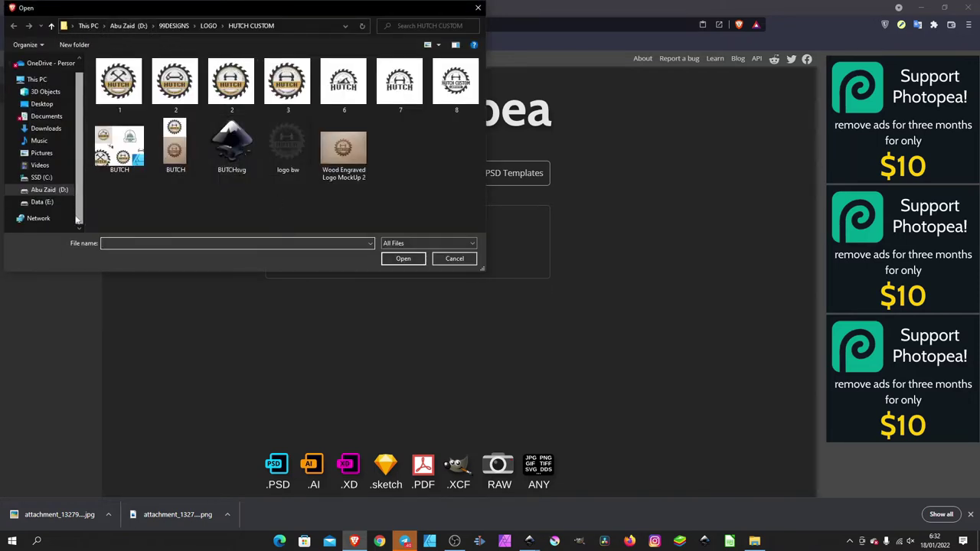
click(62, 192)
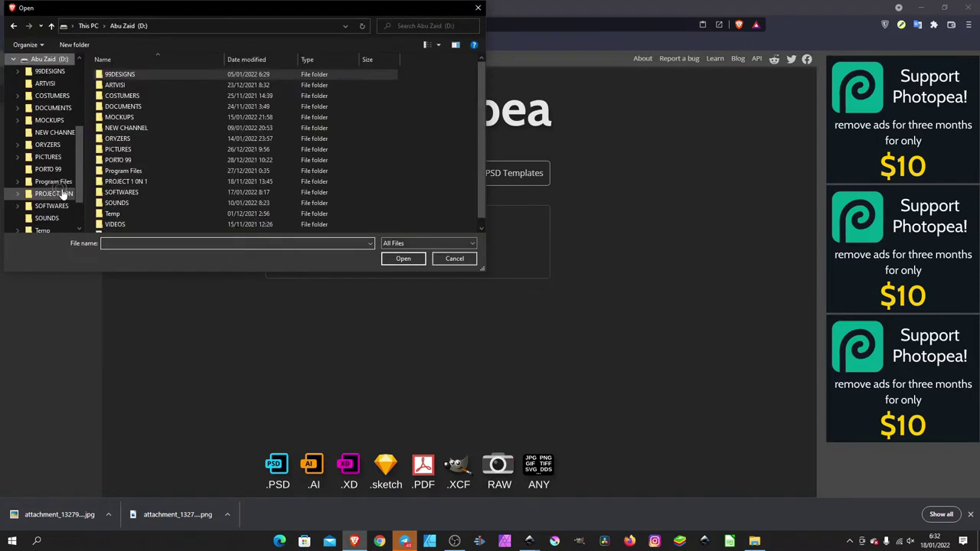
double_click(149, 117)
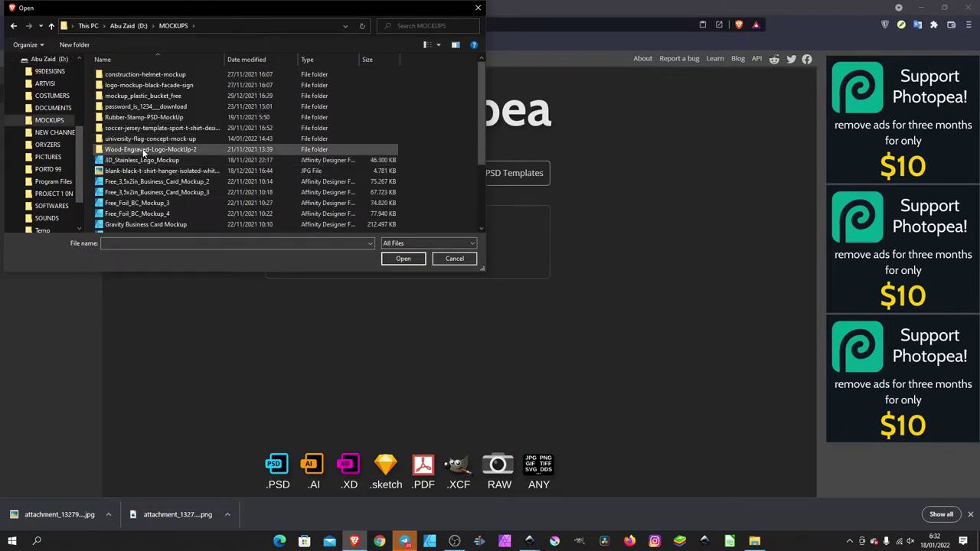
click(146, 152)
double_click(146, 150)
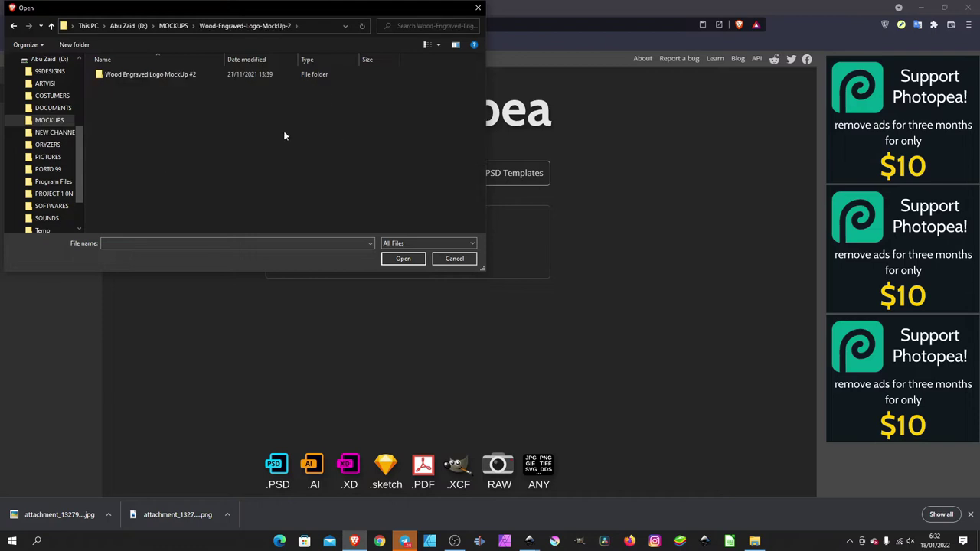
double_click(176, 75)
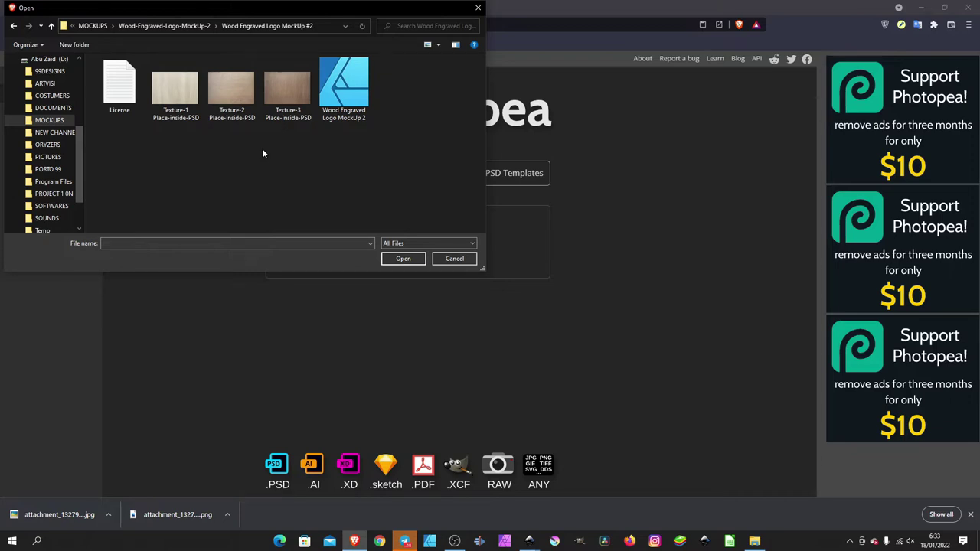
click(344, 90)
click(404, 259)
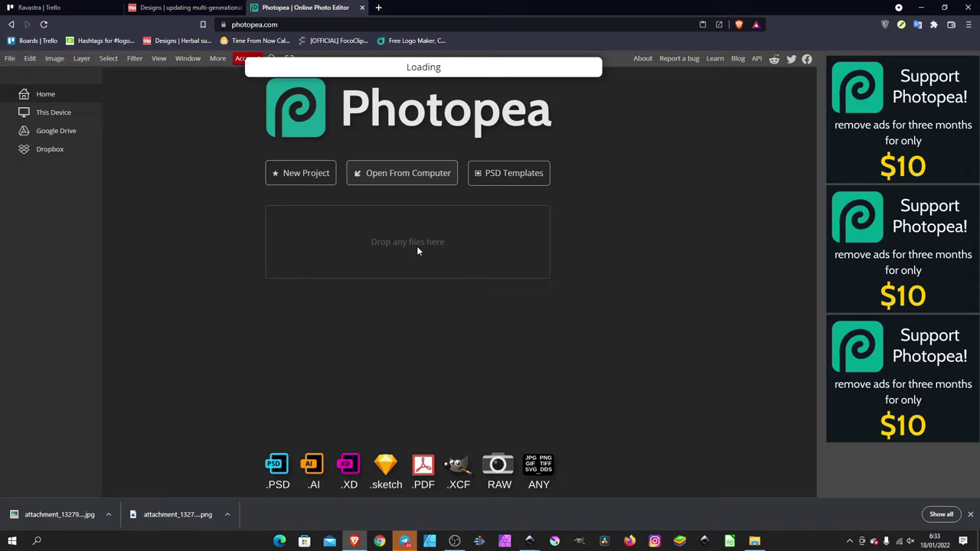
Back in Inkscape, fill the background square with teal and centre it behind the logo.
click(529, 541)
click(582, 502)
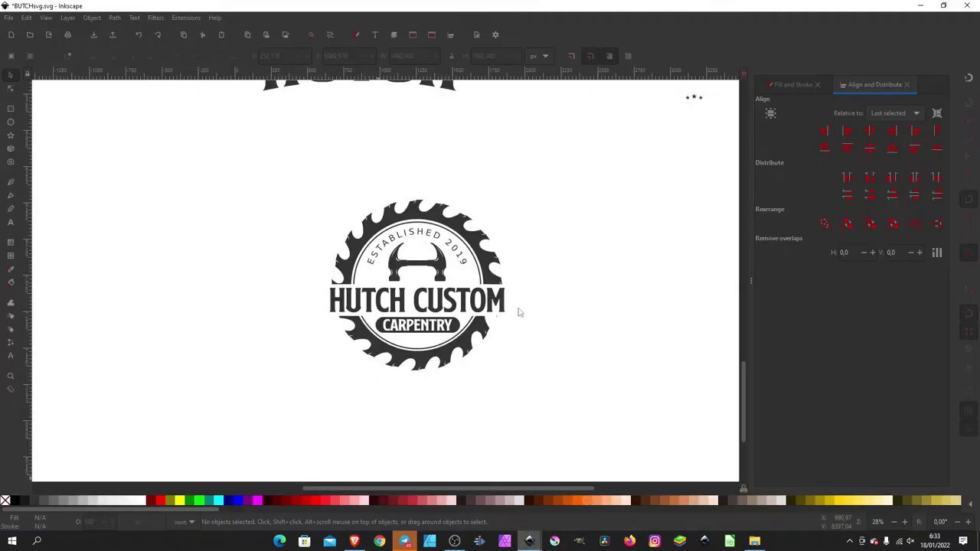
click(553, 269)
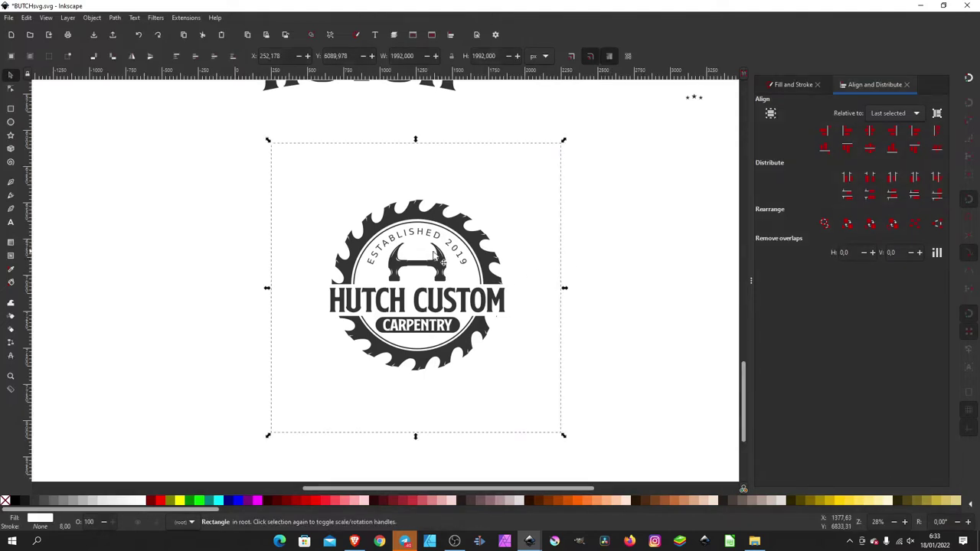
ctrl+scroll(416, 260, up, 1)
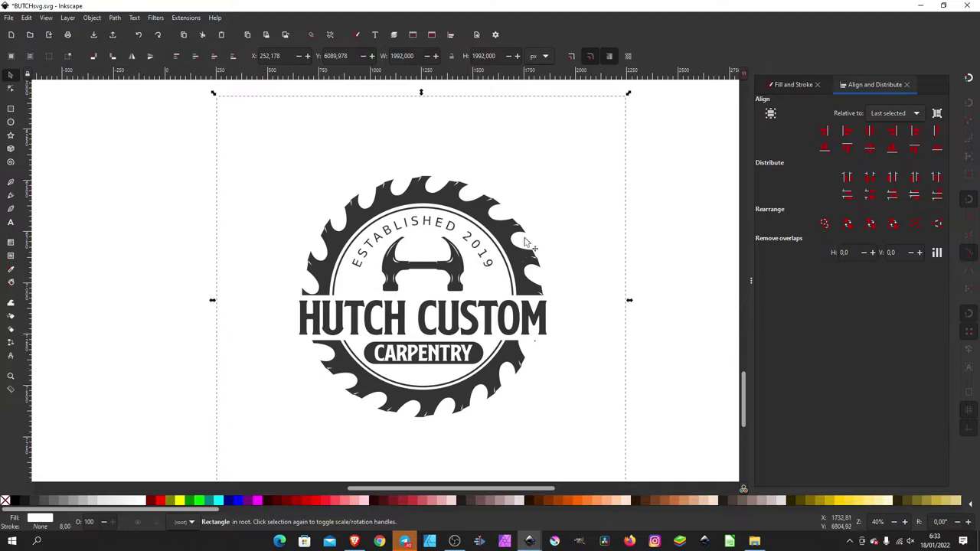
ctrl+scroll(490, 212, down, 1)
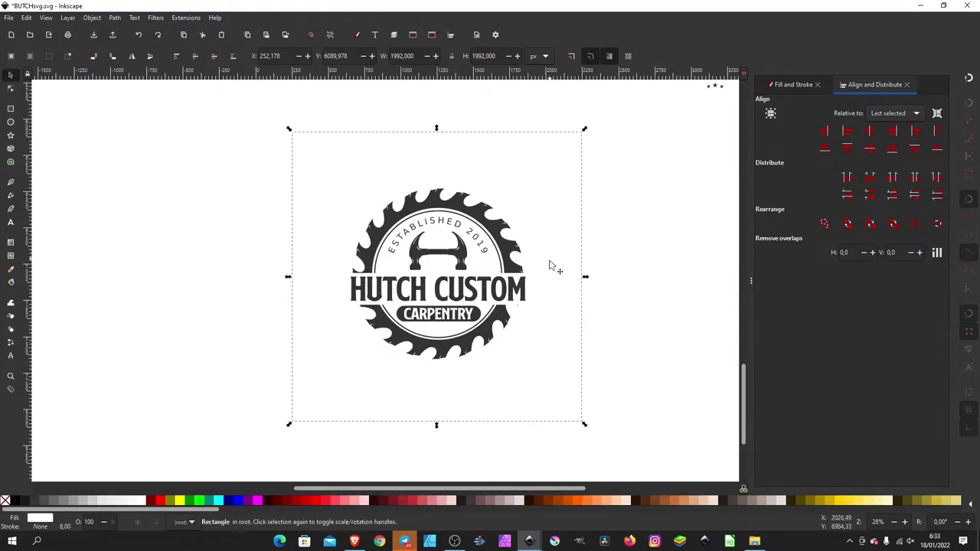
mouse_move(562, 310)
mouse_down()
mouse_move(552, 301)
mouse_move(536, 324)
mouse_up()
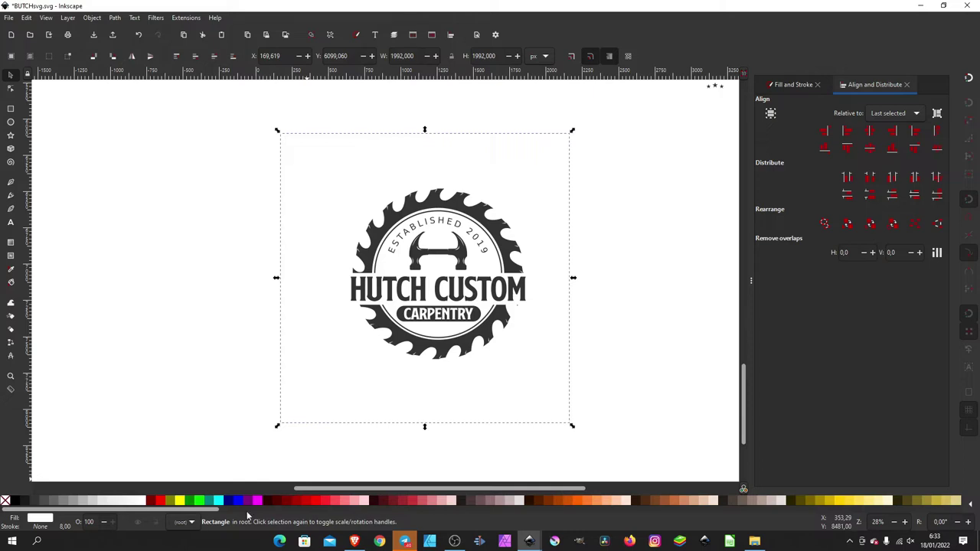
click(209, 501)
drag(475, 379, 498, 363)
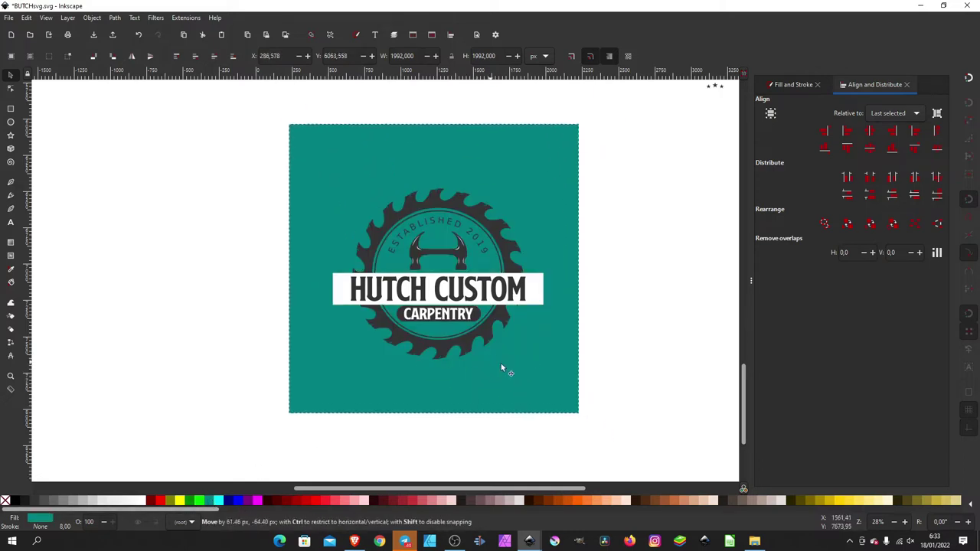
Zoom in and select the white band behind the HUTCH CUSTOM lettering.
scroll(483, 274, up, 1)
ctrl+scroll(482, 273, up, 1)
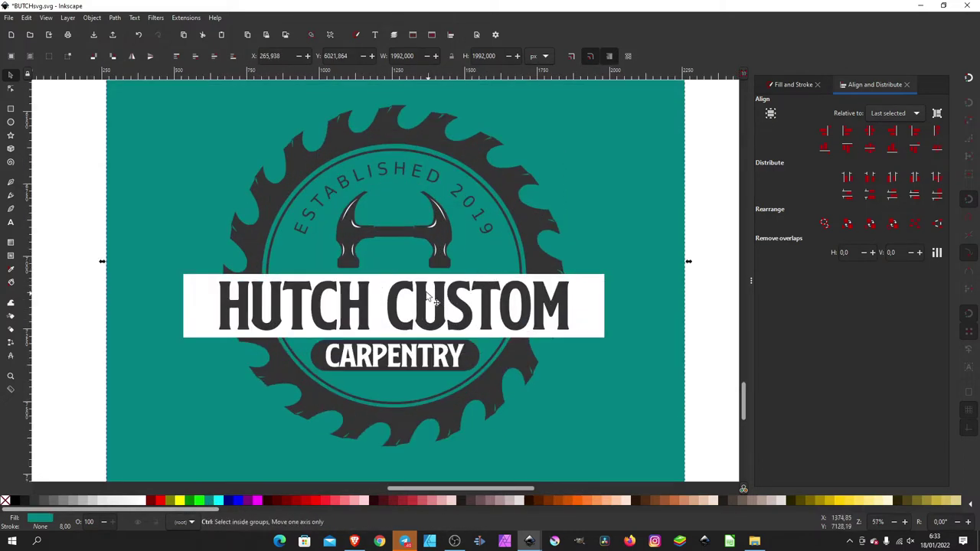
ctrl+scroll(432, 303, up, 2)
ctrl+scroll(426, 305, up, 1)
ctrl+scroll(426, 304, down, 2)
ctrl+scroll(426, 305, down, 2)
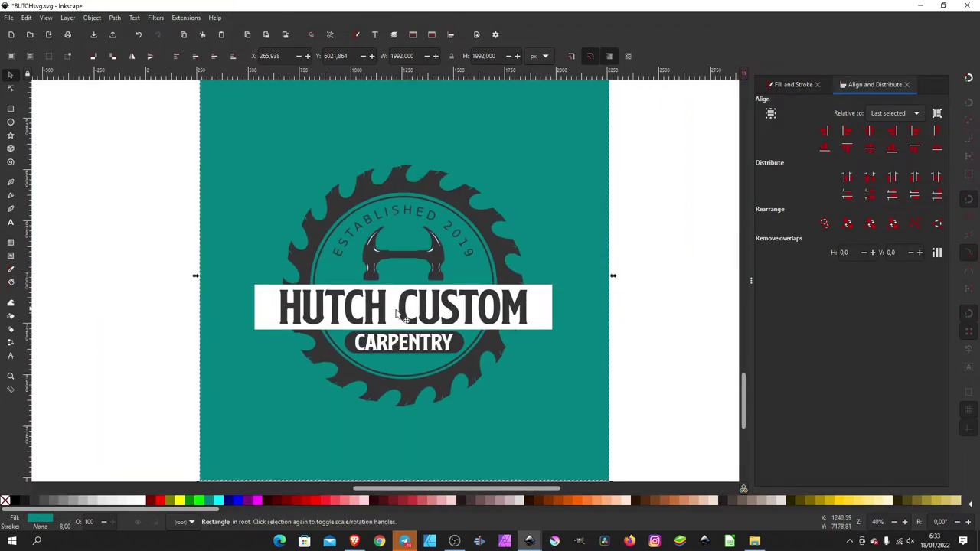
ctrl+click(513, 291)
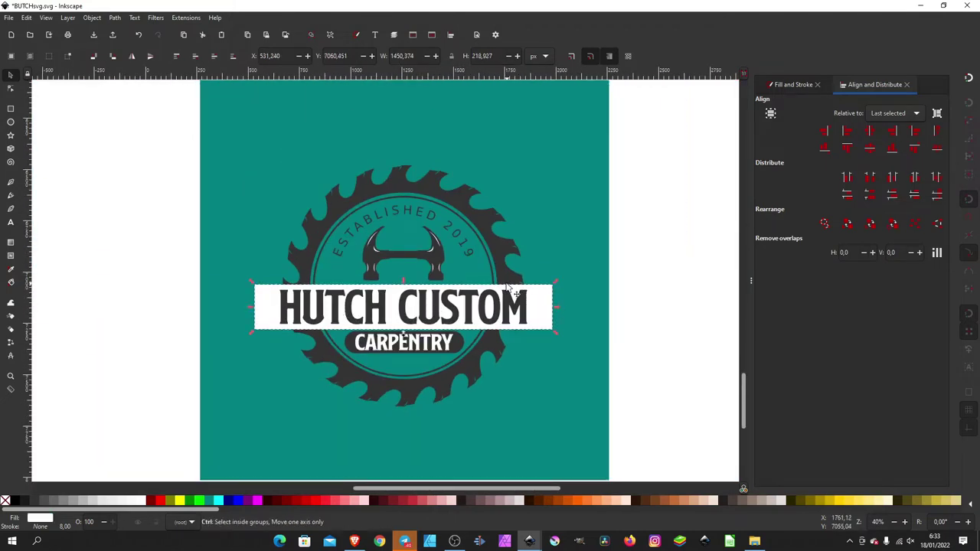
ctrl+scroll(511, 295, up, 1)
Raise the white band to the top and apply Path > Exclusion with the saw blade.
key(Home)
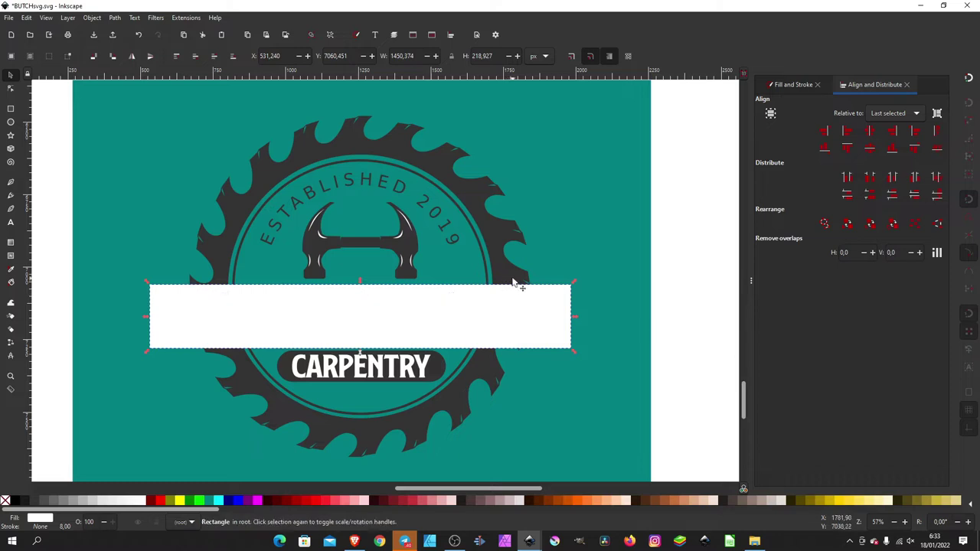
shift+click(510, 282)
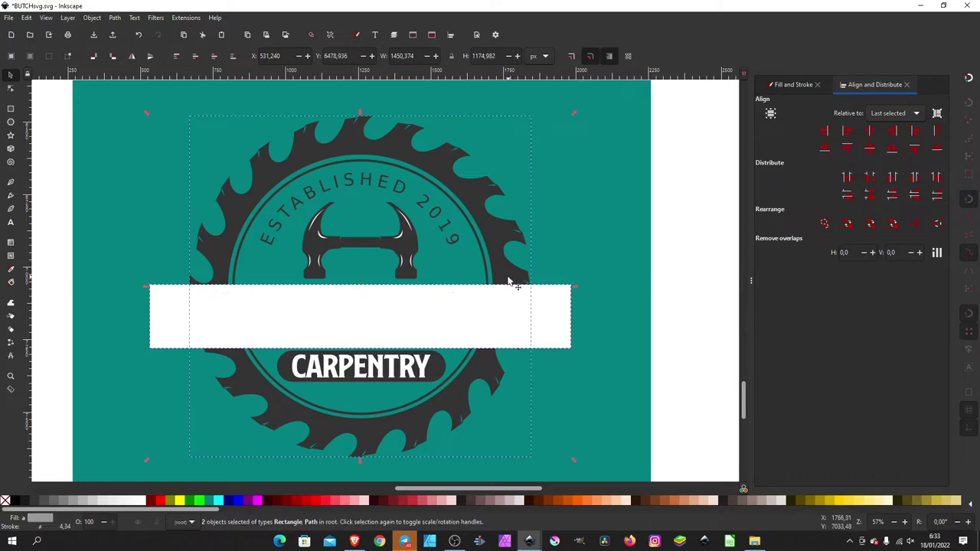
click(115, 18)
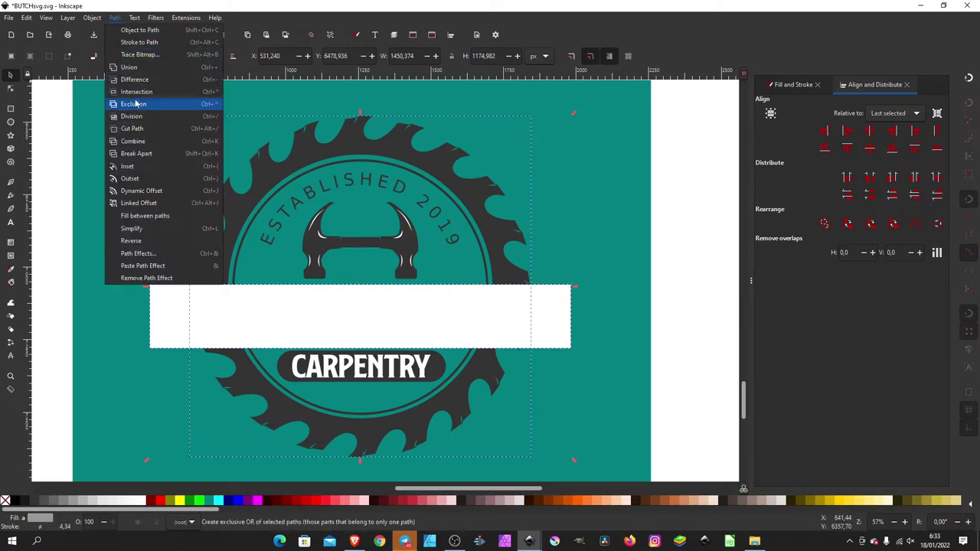
click(132, 81)
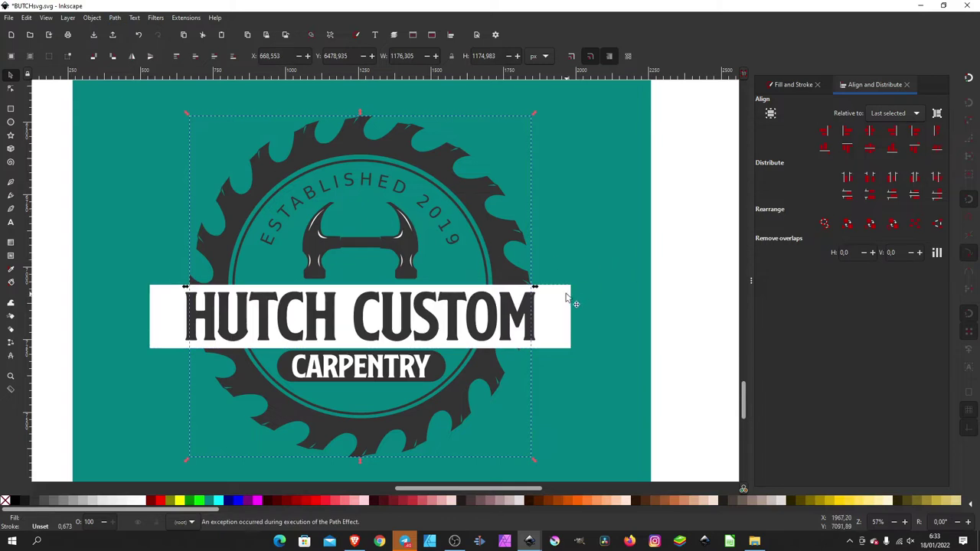
Subtract the white banner from the inner circle ring with Path > Difference, then deselect.
click(569, 294)
shift+click(482, 250)
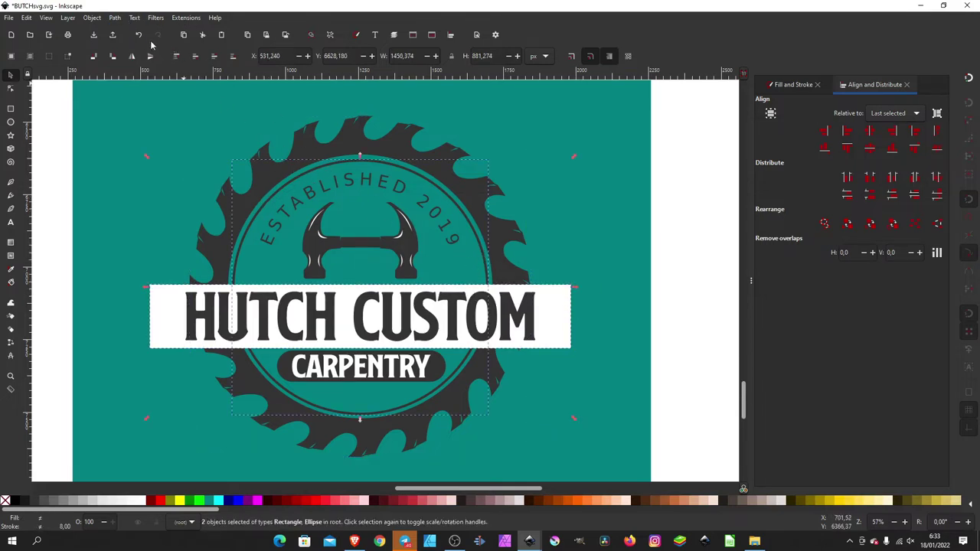
click(116, 17)
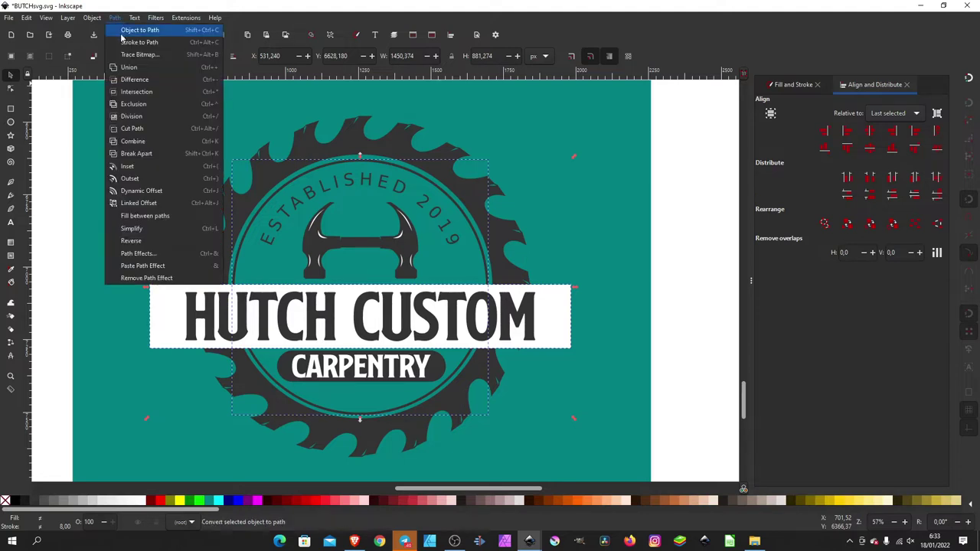
click(135, 80)
click(689, 269)
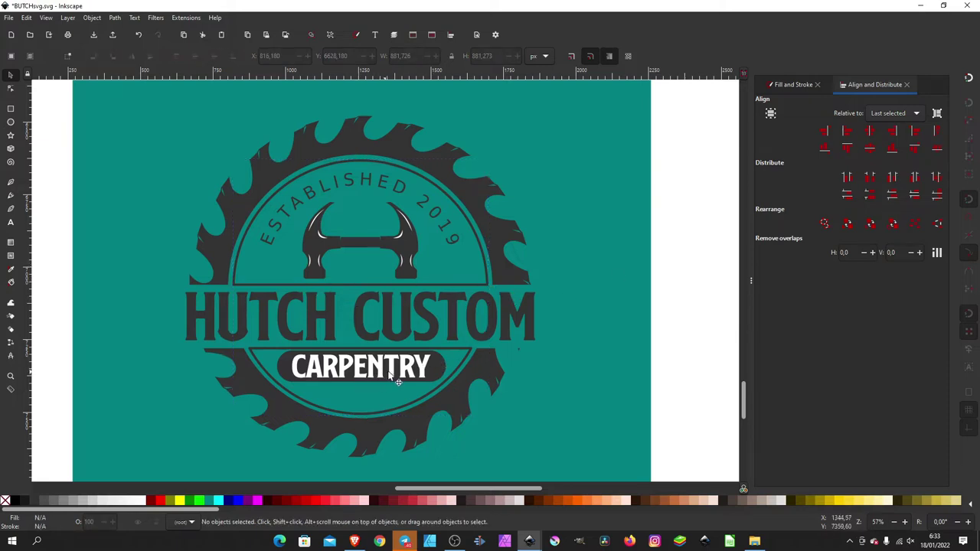
Cut the CARPENTRY text out of its dark rounded badge with Path > Difference.
ctrl+scroll(403, 375, up, 1)
click(439, 373)
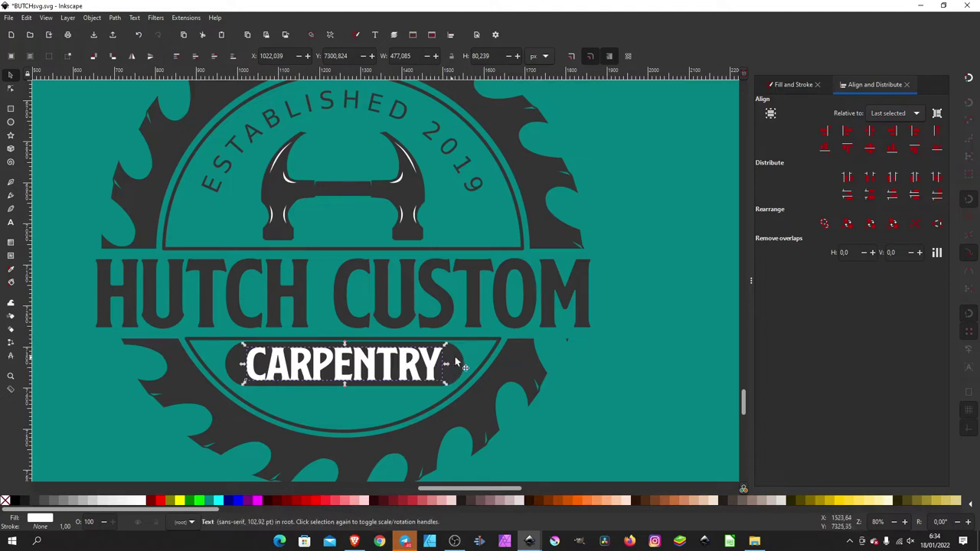
shift+click(459, 358)
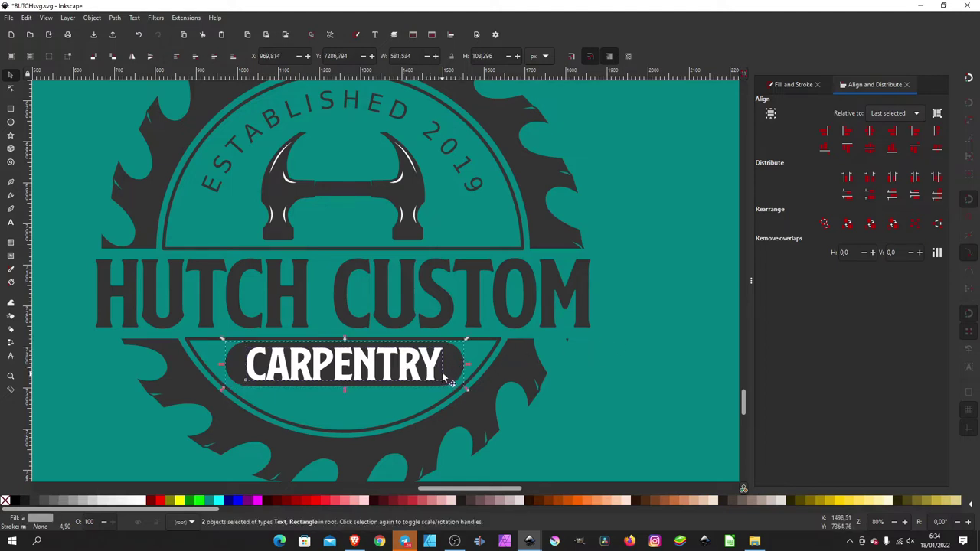
click(115, 17)
click(132, 92)
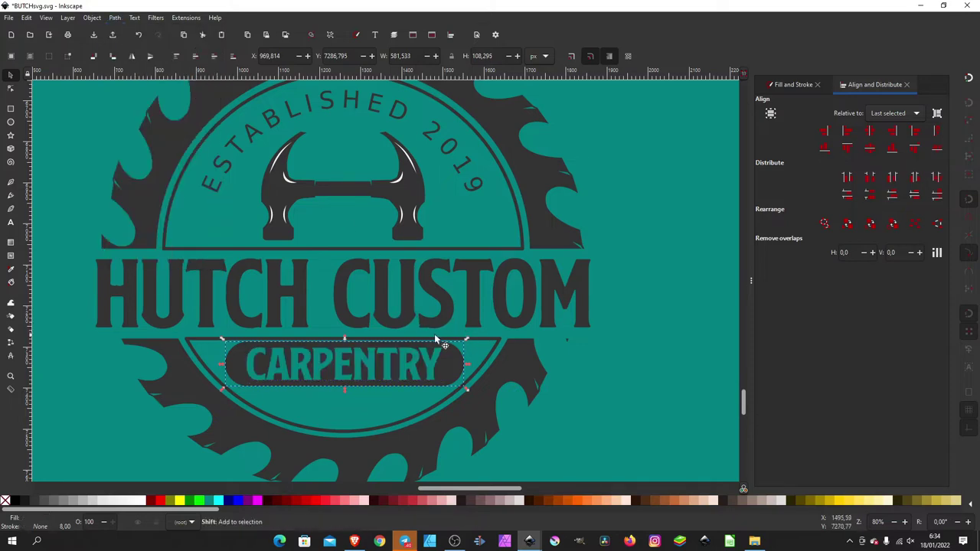
scroll(425, 329, down, 1)
scroll(412, 275, down, 1)
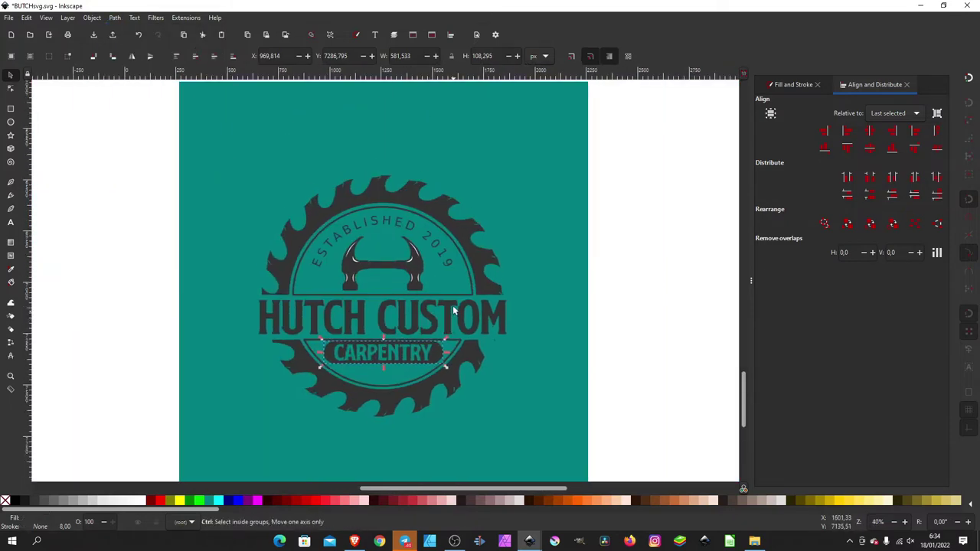
scroll(461, 219, up, 1)
scroll(462, 225, up, 1)
scroll(460, 225, up, 1)
scroll(326, 247, up, 1)
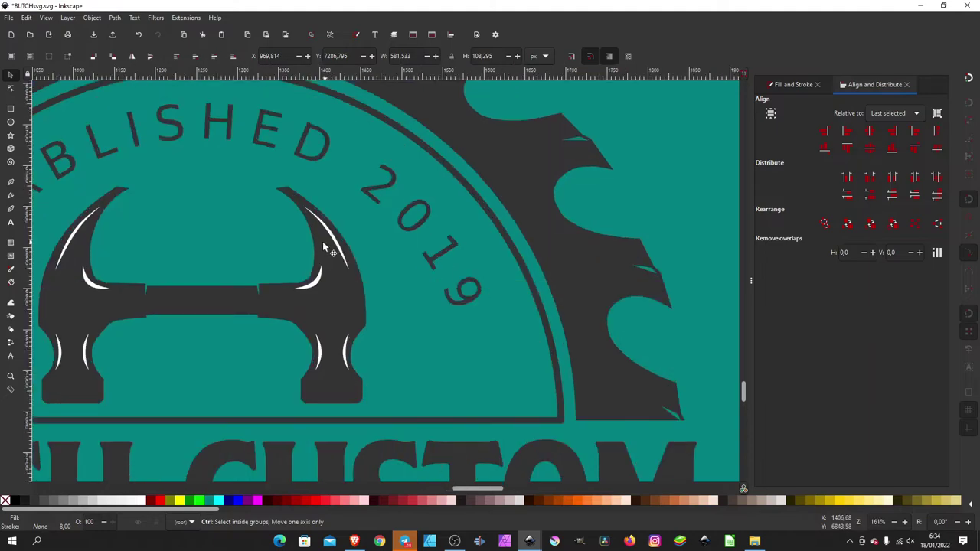
Select the ESTABLISHED 2019 arc text, undo its accidental shift, and zoom out to the page.
ctrl+click(340, 249)
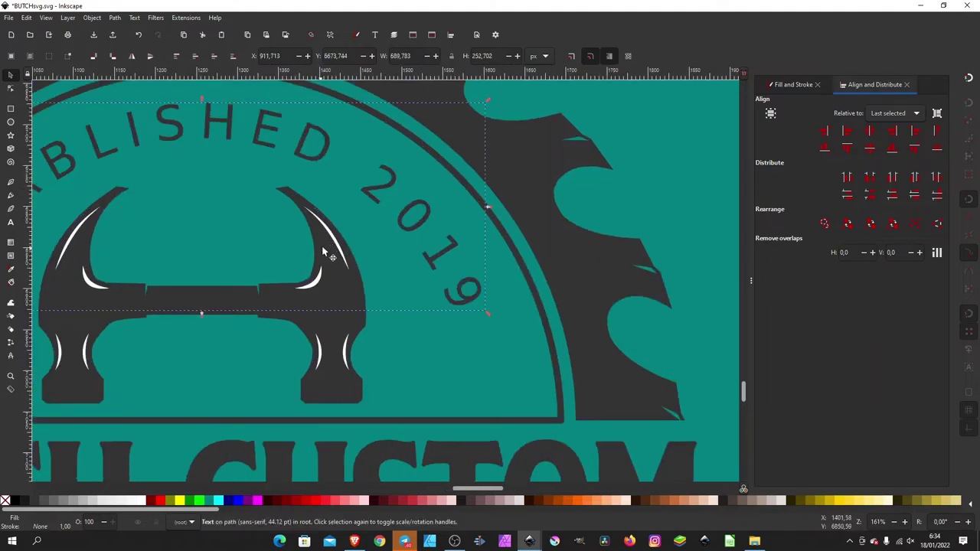
scroll(322, 249, down, 1)
scroll(426, 234, down, 2)
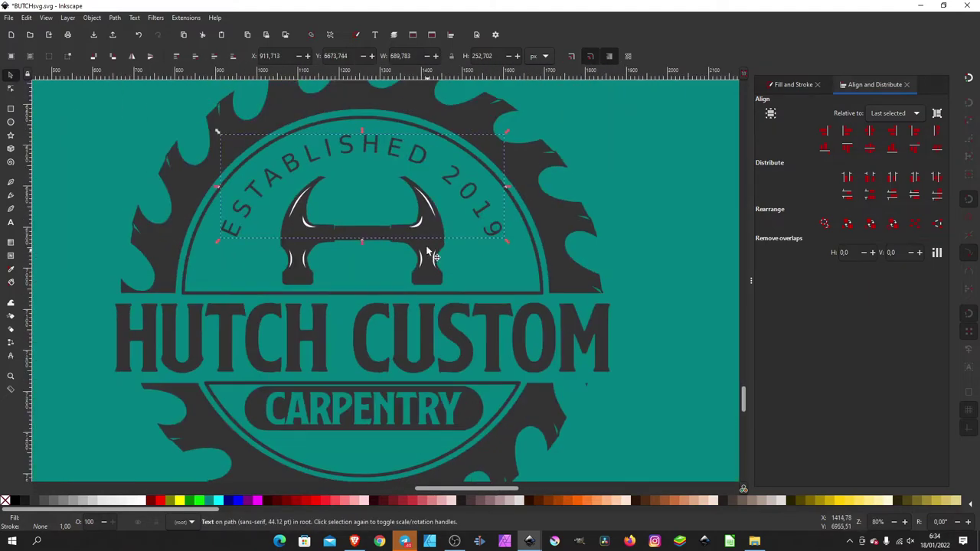
scroll(429, 251, up, 1)
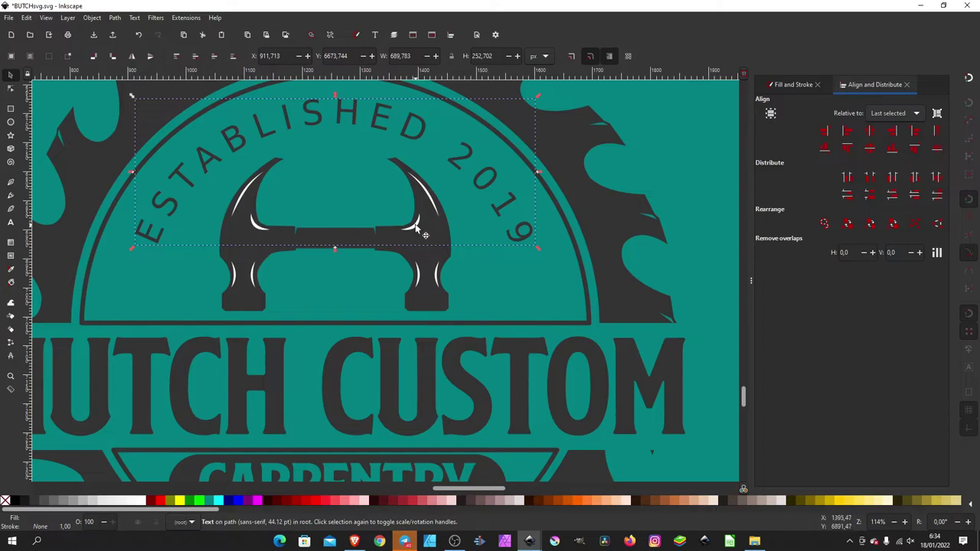
scroll(414, 226, up, 1)
scroll(414, 226, up, 1)
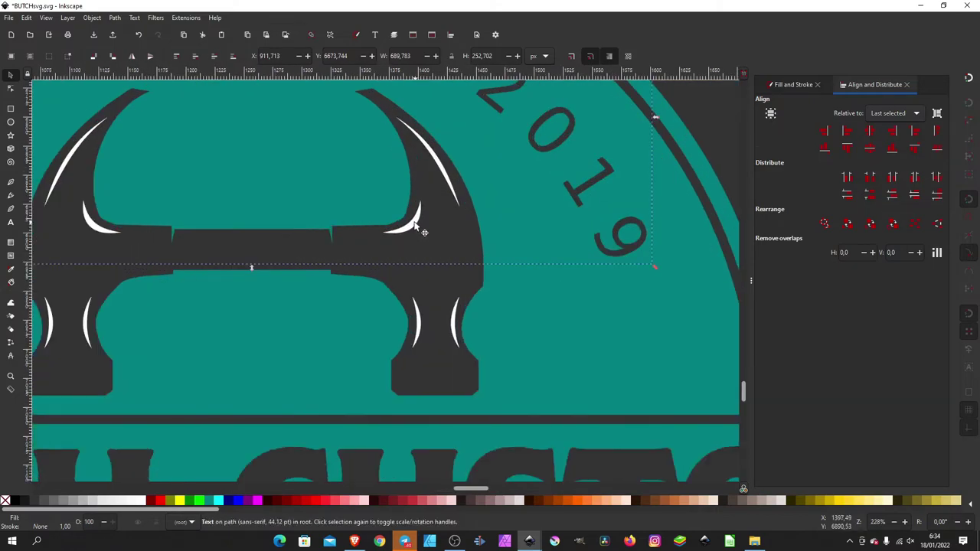
key(ctrl+z)
key(ctrl+z)
key(ctrl+z)
scroll(425, 331, down, 1)
scroll(421, 336, down, 1)
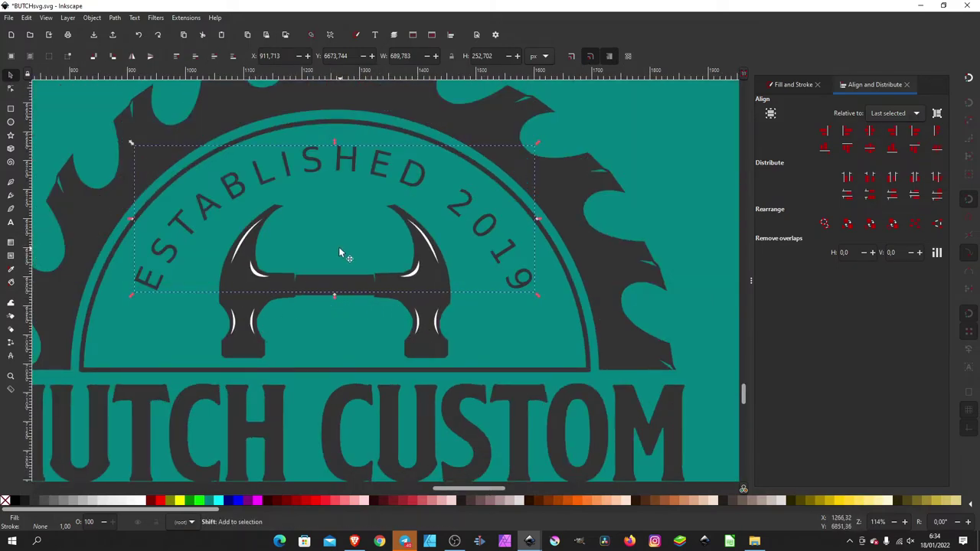
scroll(340, 248, down, 3)
key(Escape)
Group all seven logo objects with Ctrl+G and move the group off the teal square.
scroll(503, 207, down, 1)
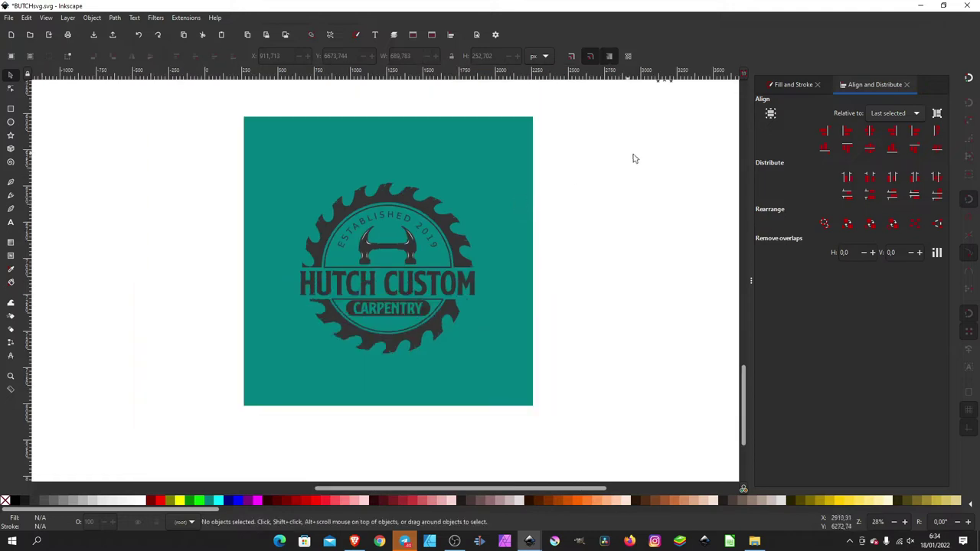
drag(634, 158, 288, 370)
key(ctrl+g)
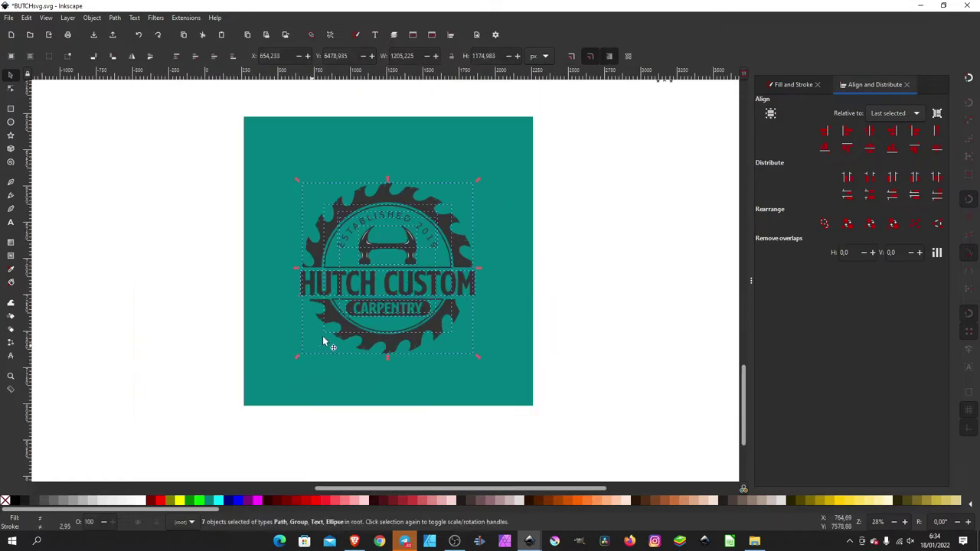
mouse_move(374, 285)
mouse_down()
mouse_move(657, 272)
mouse_move(455, 308)
mouse_move(481, 288)
mouse_up()
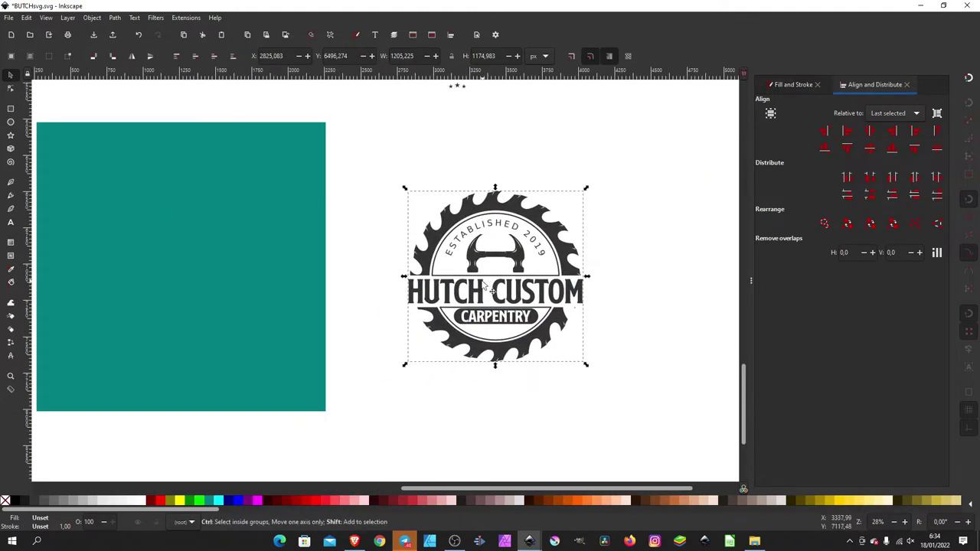
Export the grouped logo as test.png in the HUTCH CUSTOM folder.
key(ctrl+shift+e)
click(923, 273)
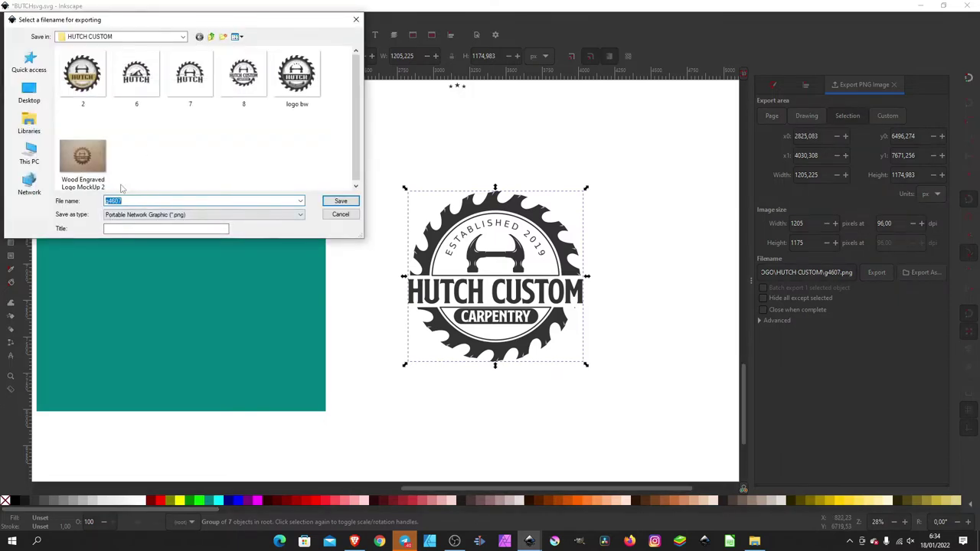
text(test)
click(341, 201)
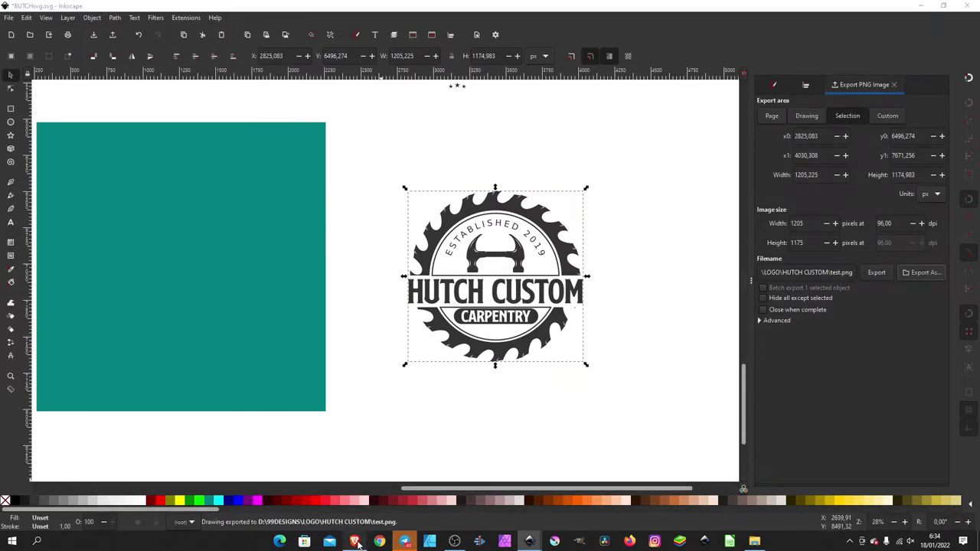
click(356, 541)
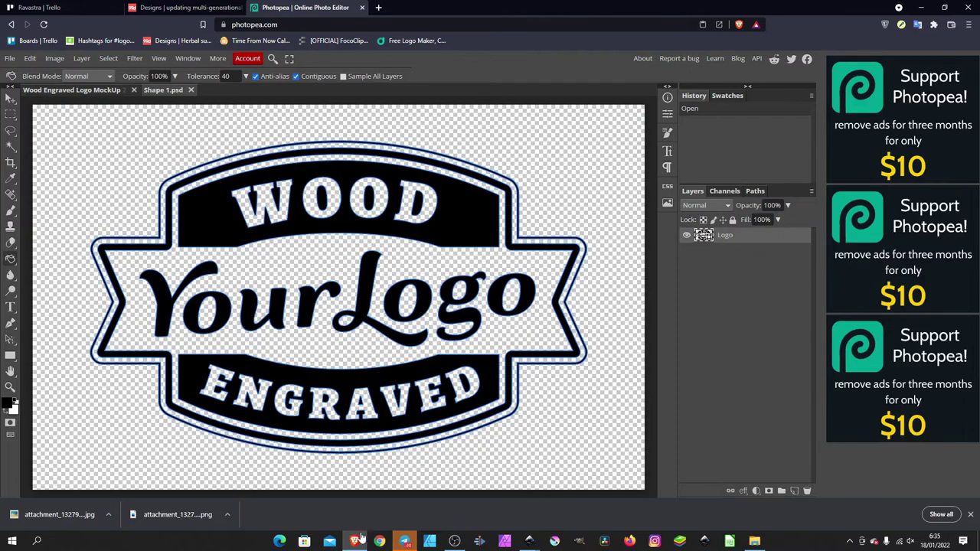
Shift the placeholder WOOD YourLogo ENGRAVED Logo layer slightly up and left with the Move tool.
key(Delete)
click(487, 309)
click(11, 99)
drag(508, 210, 458, 207)
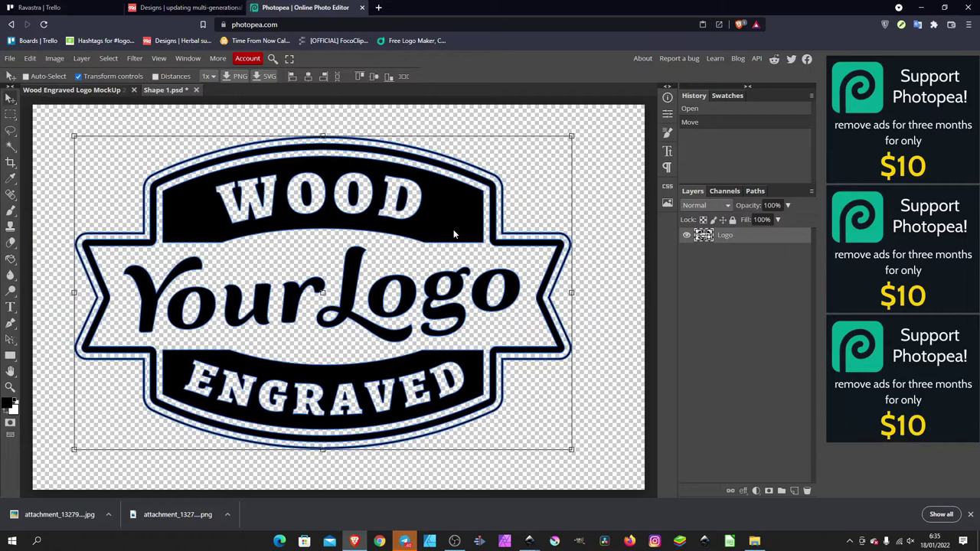
Place logo files 8 and test from D:\99DESIGNS\LOGO\HUTCH CUSTOM into Shape 1.psd.
click(10, 60)
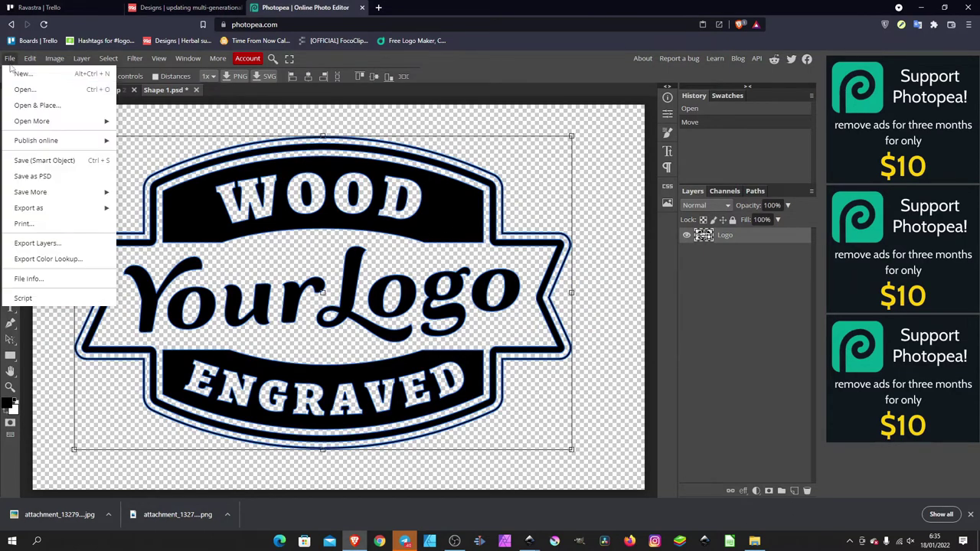
click(37, 106)
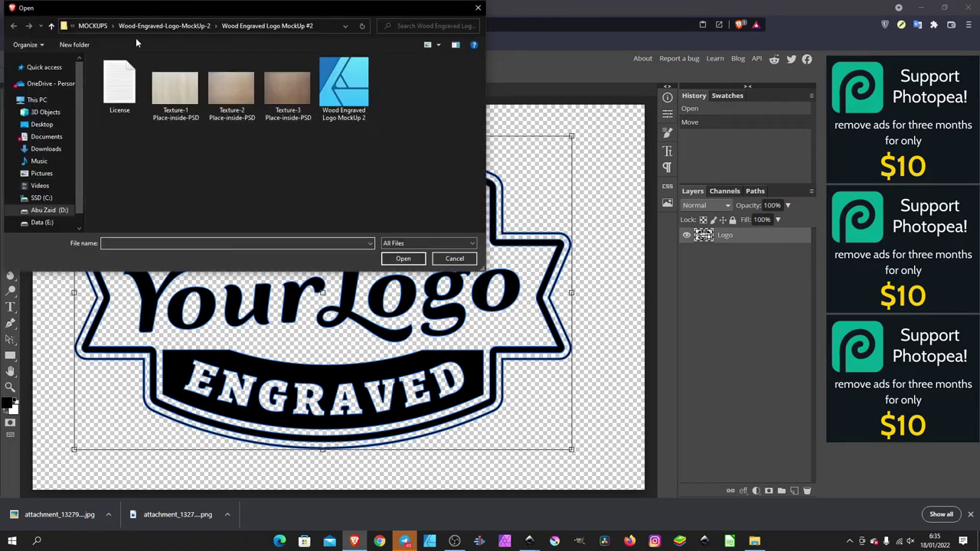
click(92, 25)
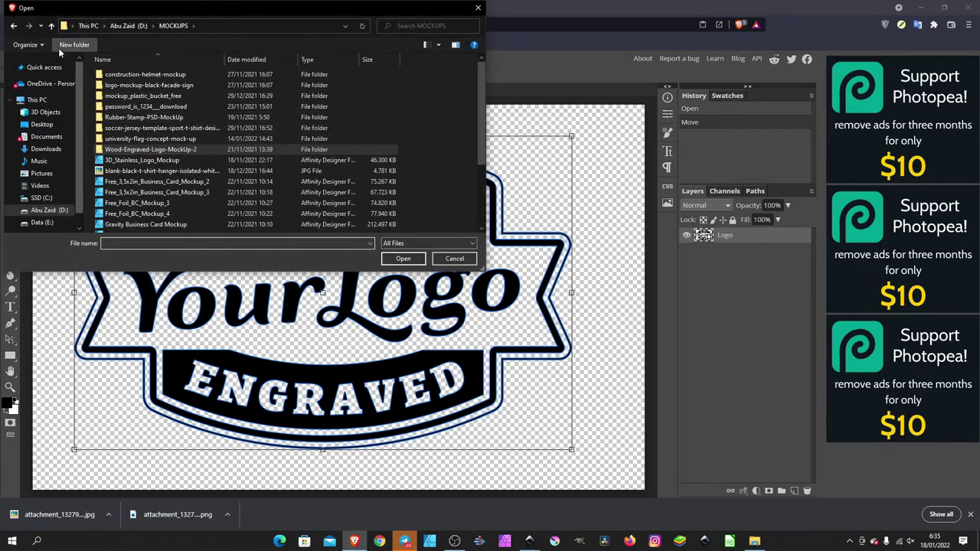
click(70, 27)
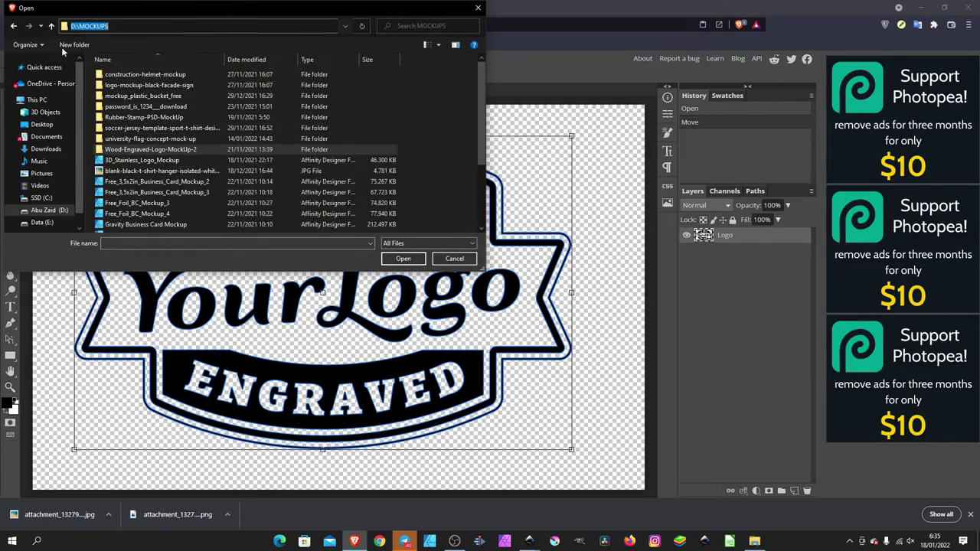
click(50, 211)
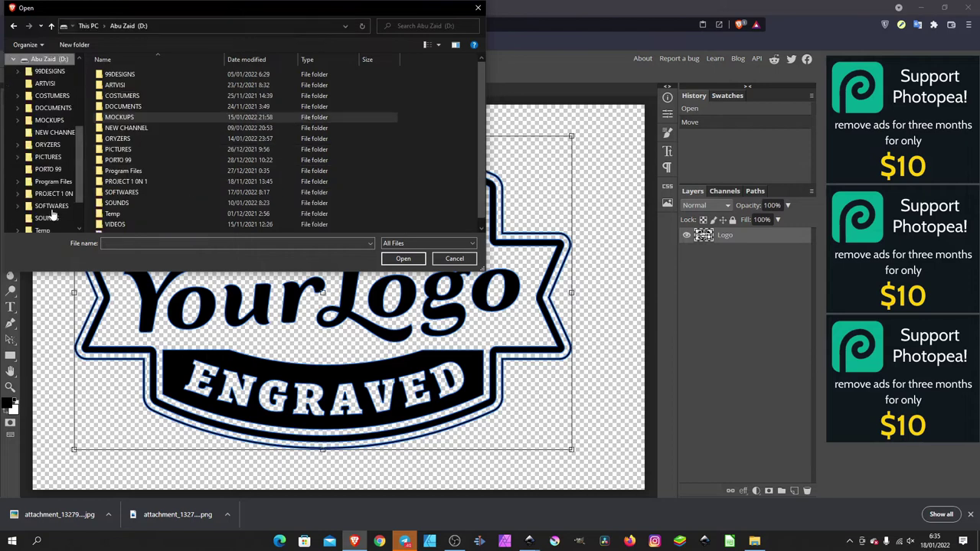
double_click(130, 76)
double_click(132, 95)
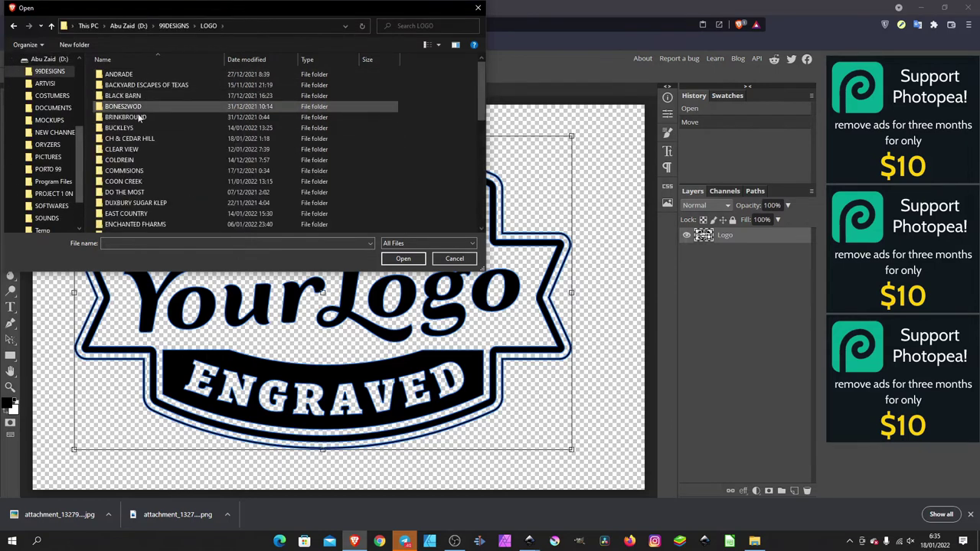
scroll(157, 188, down, 4)
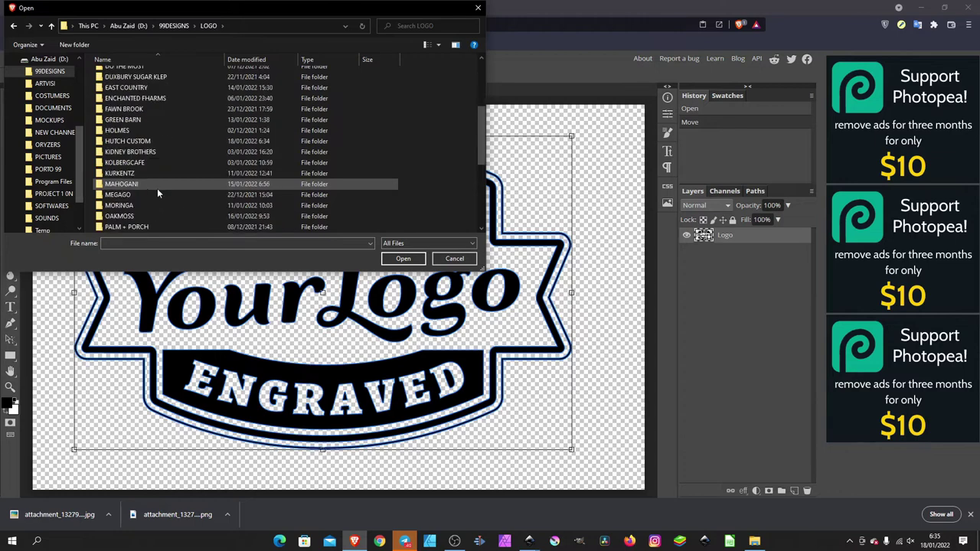
double_click(142, 142)
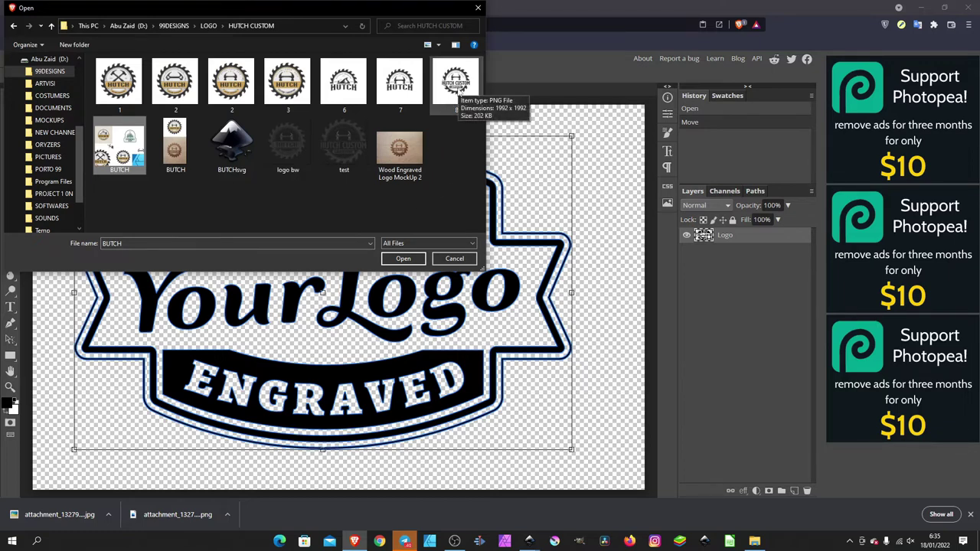
click(462, 110)
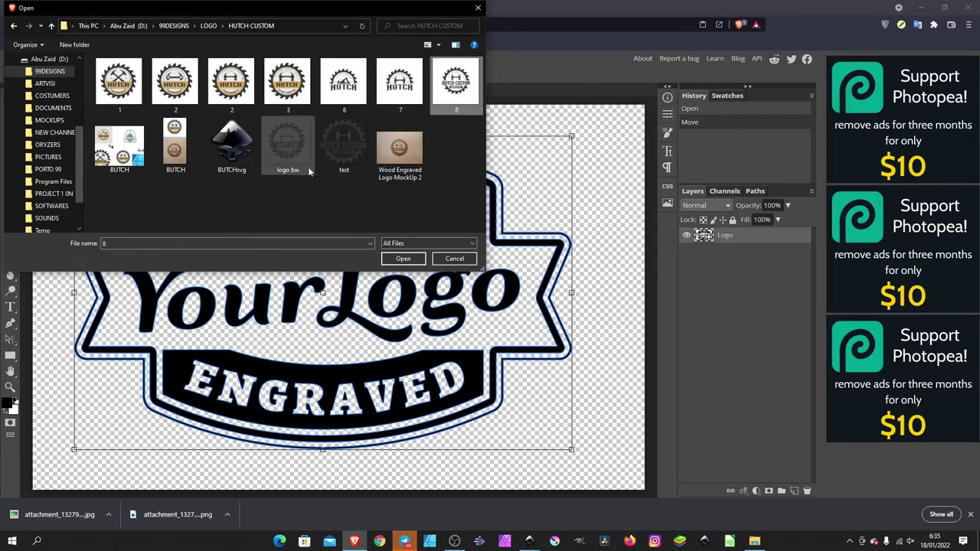
ctrl+click(348, 154)
click(403, 259)
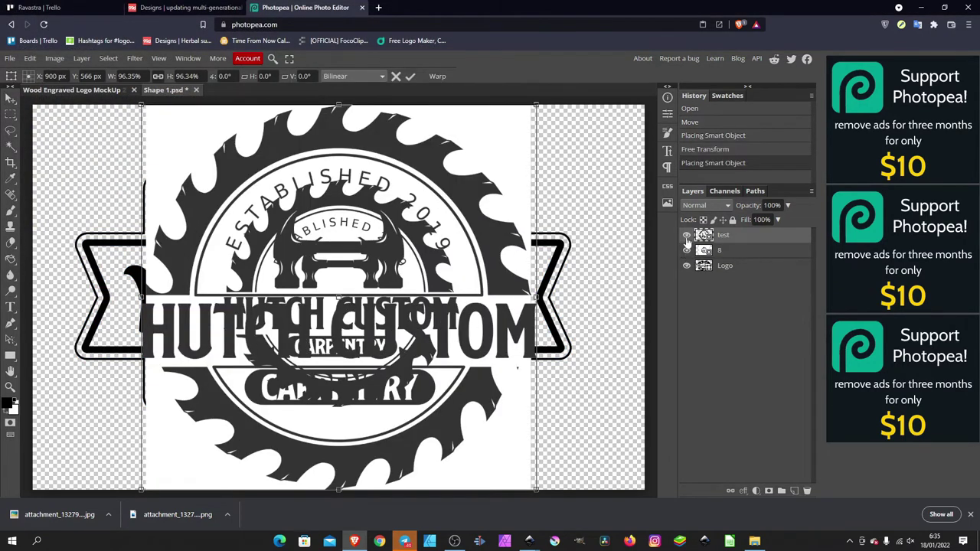
Hide the placeholder Logo layer, save with Ctrl+S, then toggle the test and 8 layers to compare.
click(686, 236)
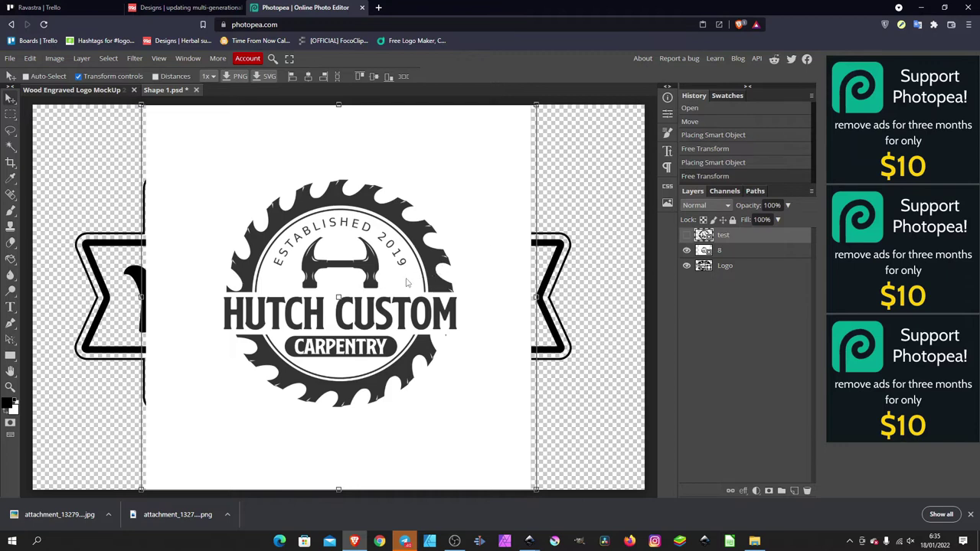
click(687, 266)
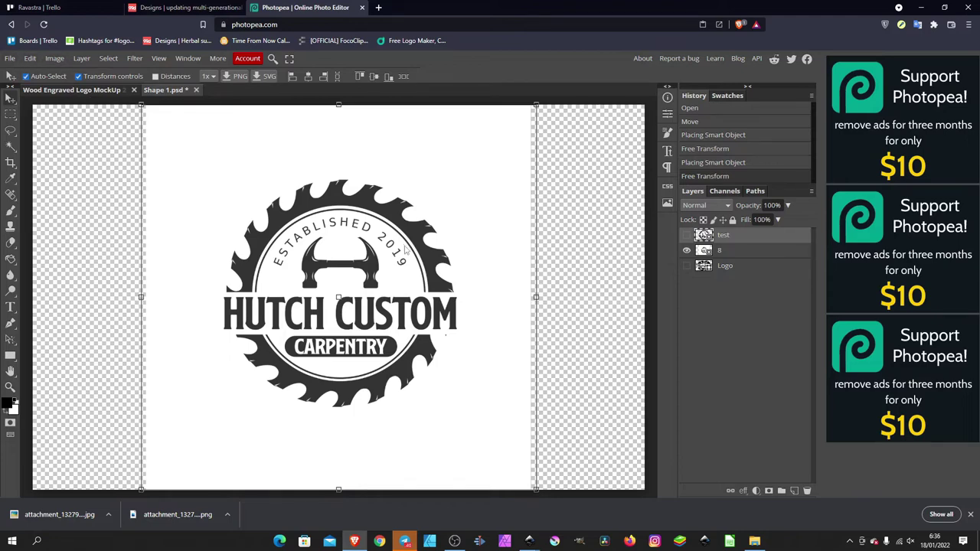
key(ctrl+s)
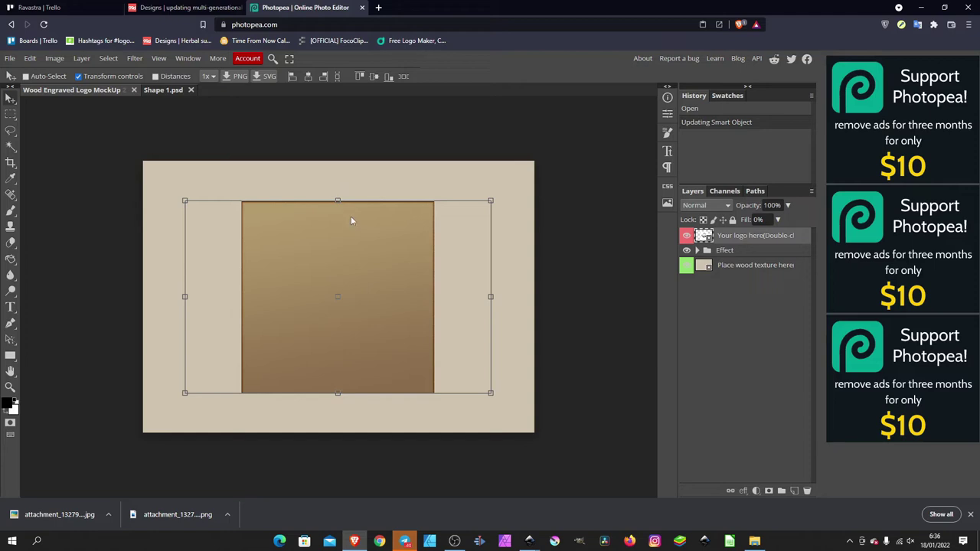
click(78, 75)
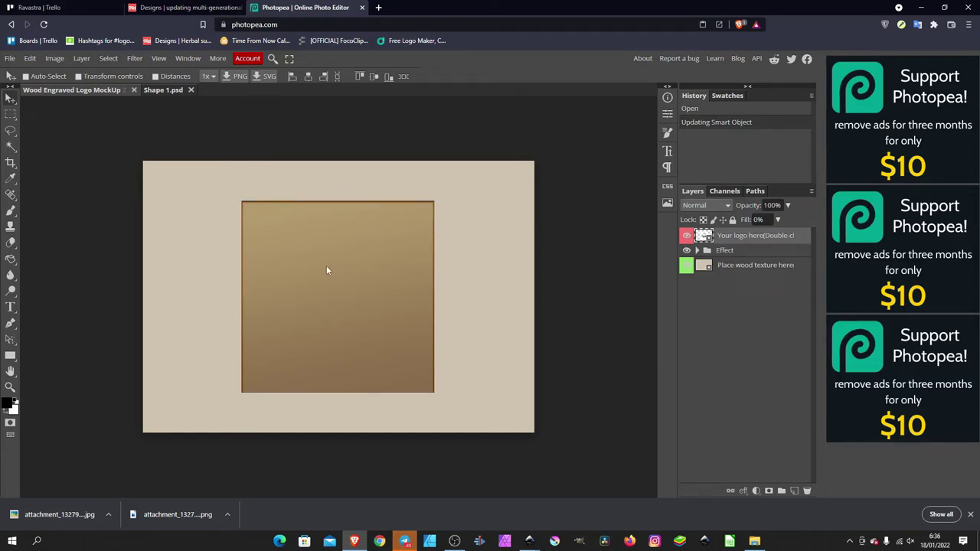
click(160, 90)
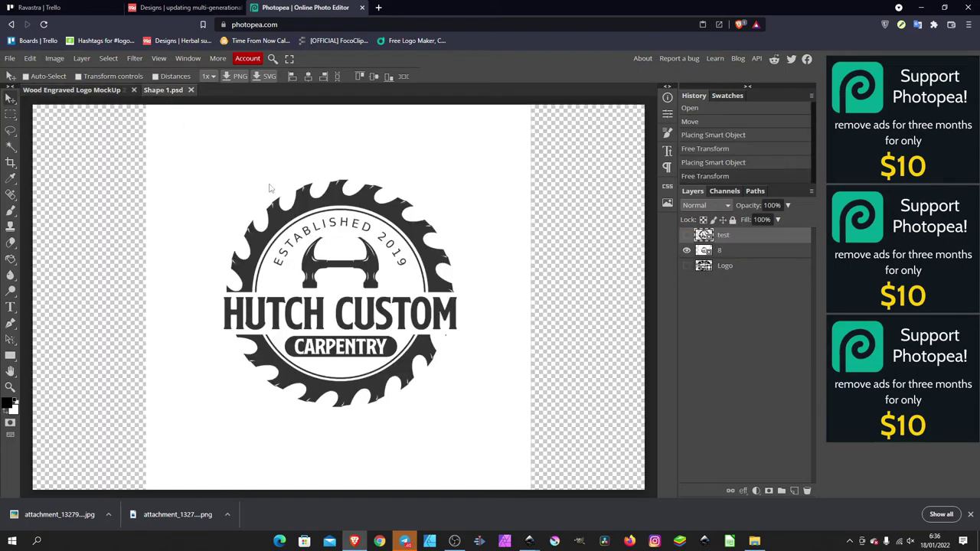
click(687, 235)
click(686, 252)
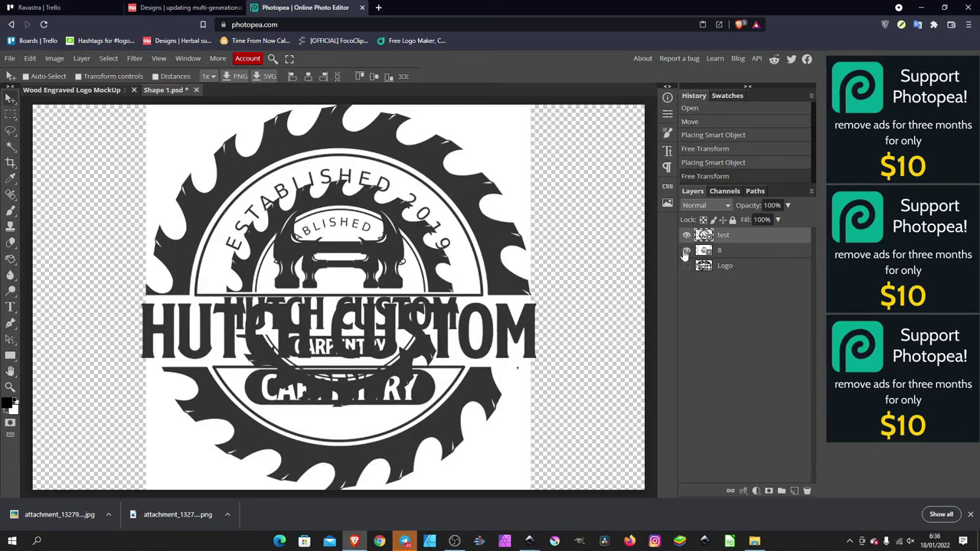
Turn on transform controls and shrink the logo to fit within the canvas.
key(ctrl)
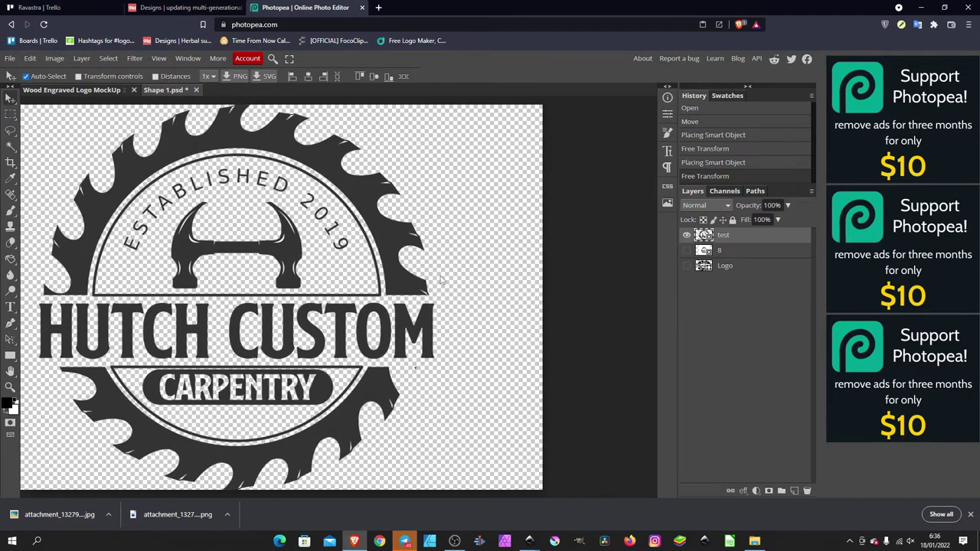
scroll(434, 282, down, 1)
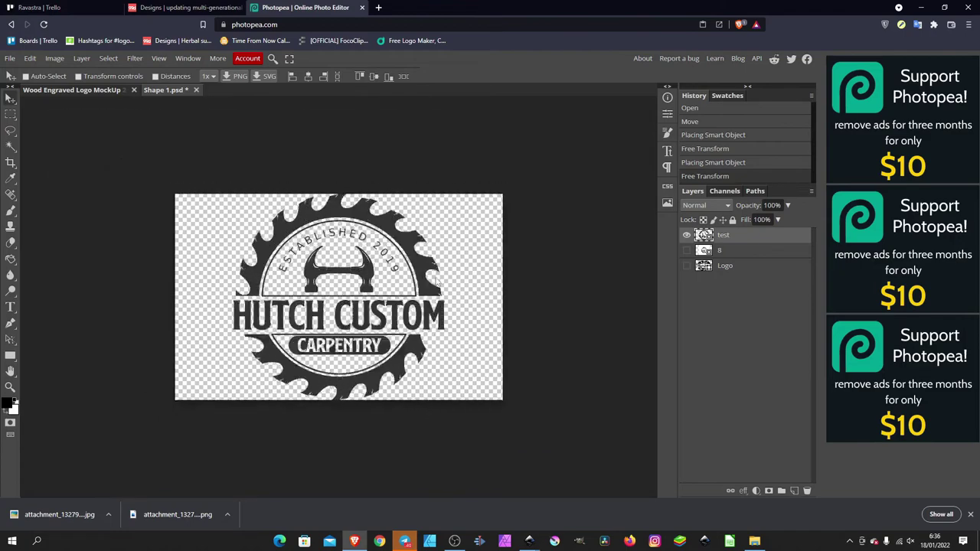
scroll(459, 276, up, 2)
scroll(490, 269, up, 1)
scroll(506, 267, down, 1)
scroll(506, 268, down, 3)
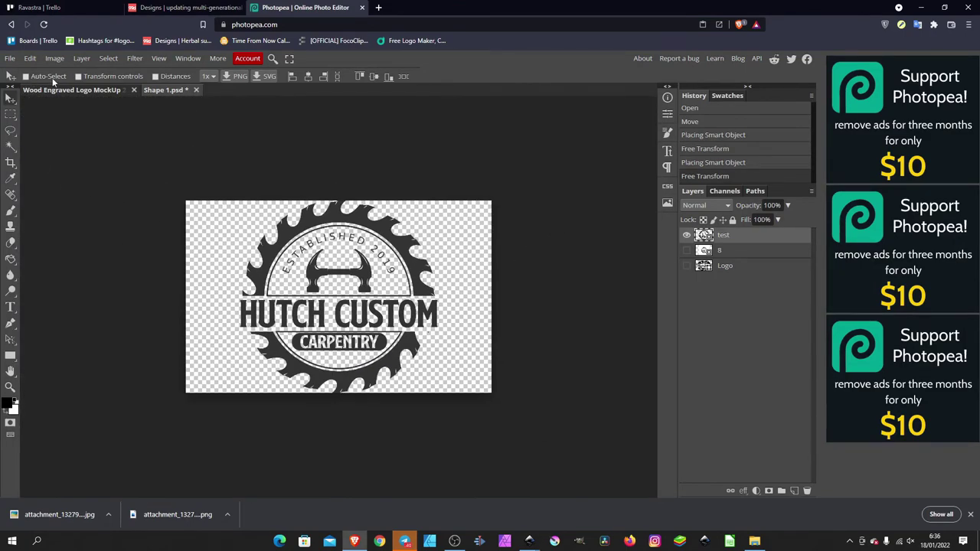
click(78, 76)
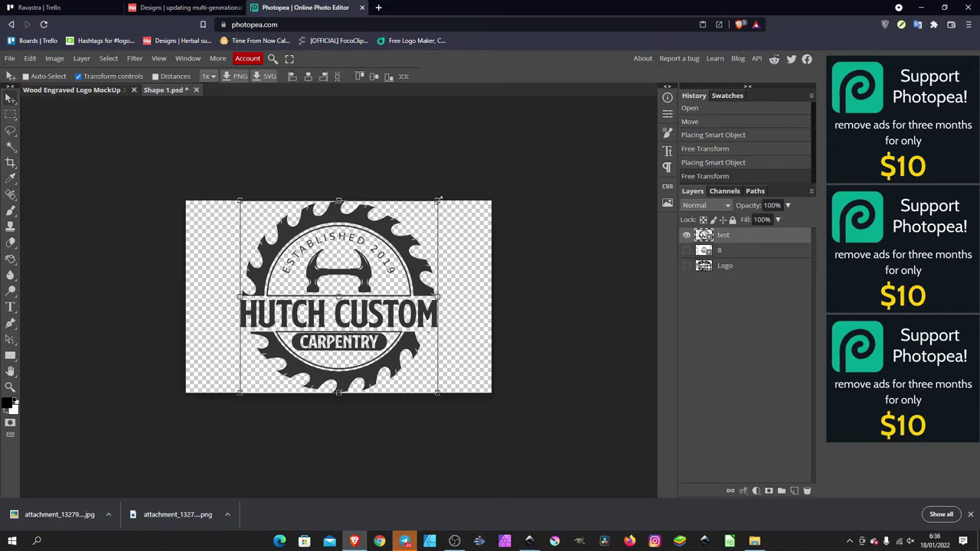
drag(438, 199, 388, 248)
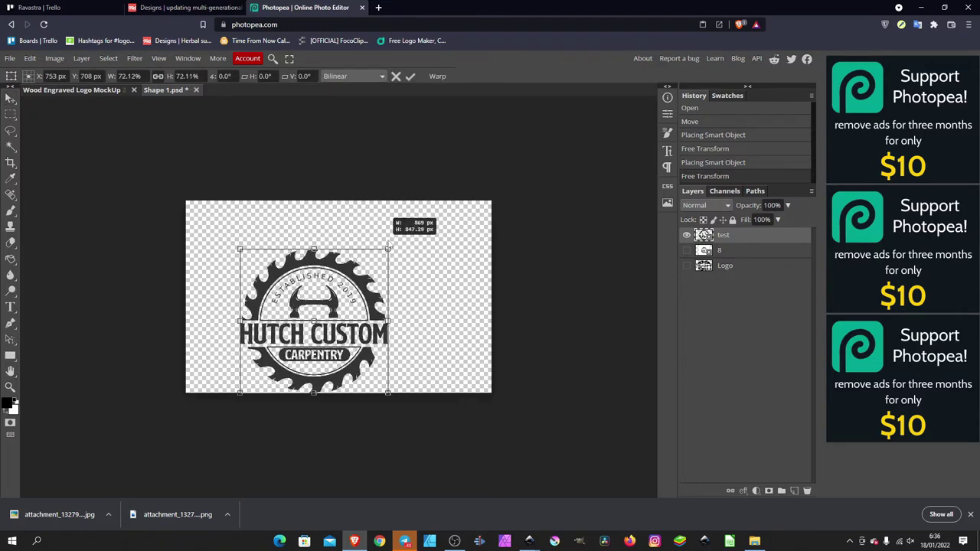
Centre the logo and save the smart object so the mockup updates.
drag(371, 304, 396, 279)
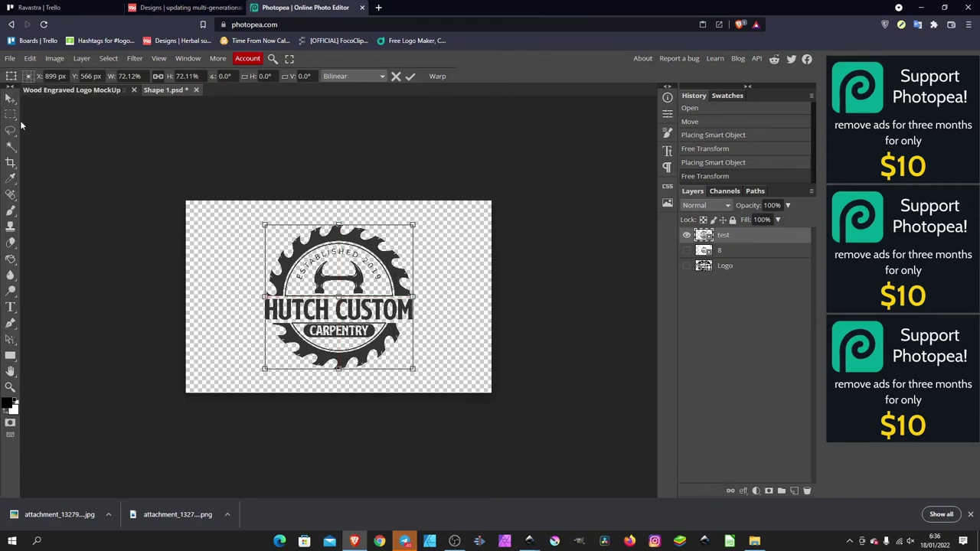
click(10, 59)
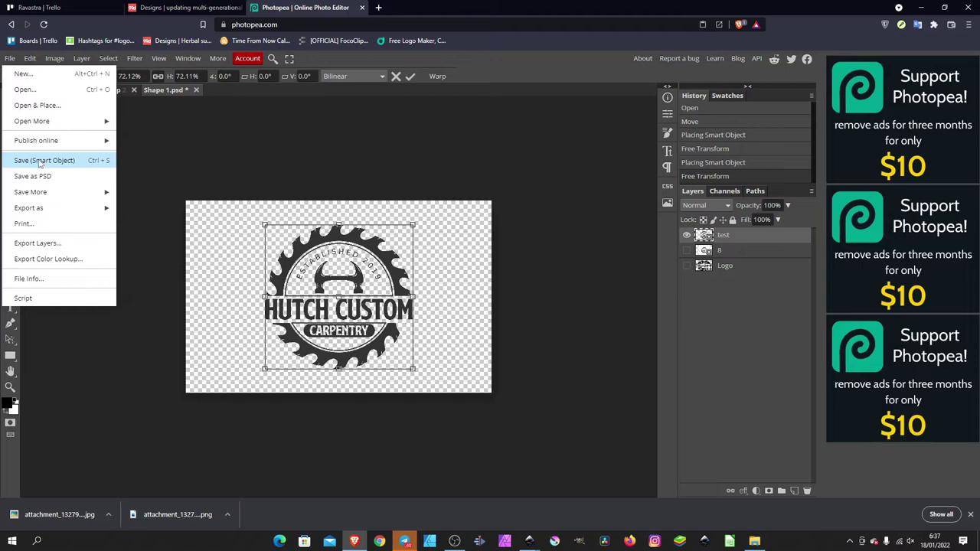
key(ctrl+s)
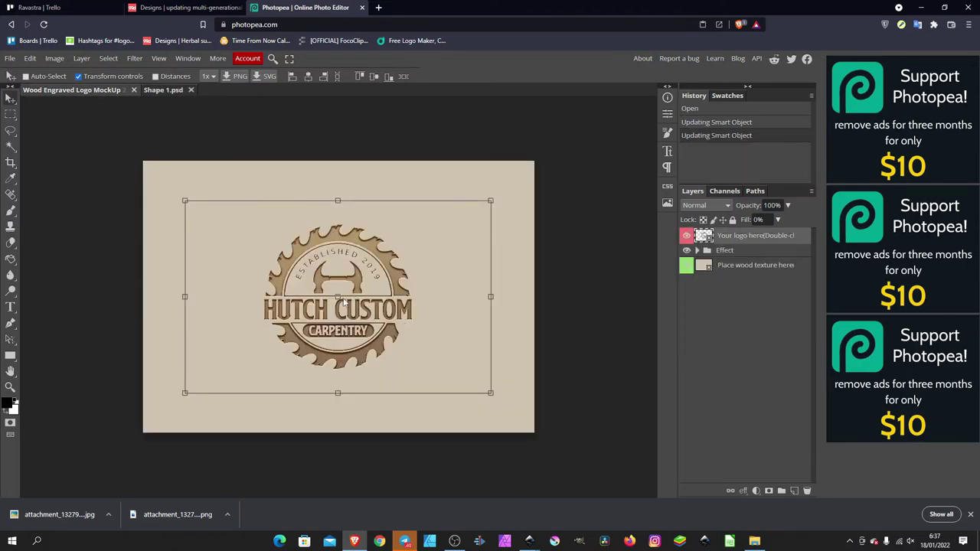
Open the mockup's wood texture placeholder layer for editing.
scroll(313, 307, up, 3)
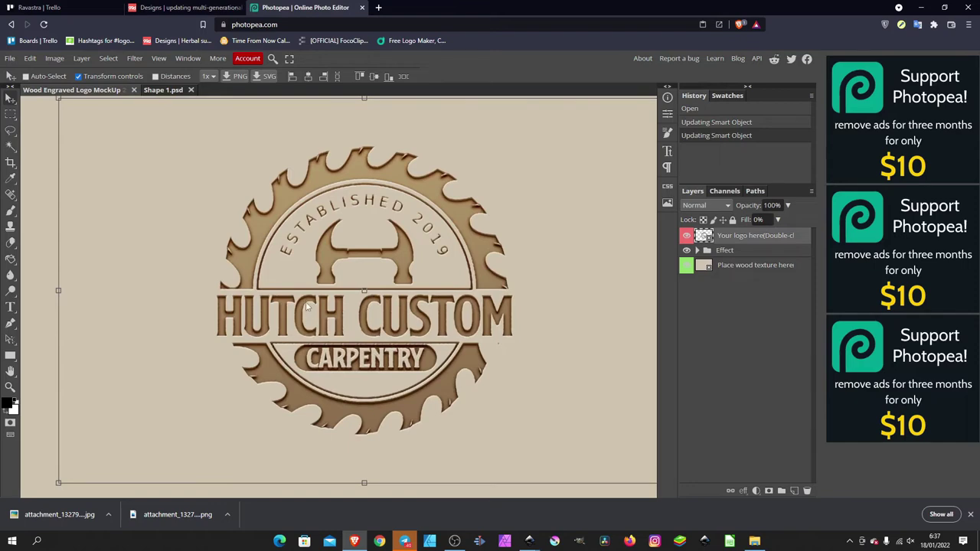
scroll(307, 307, up, 2)
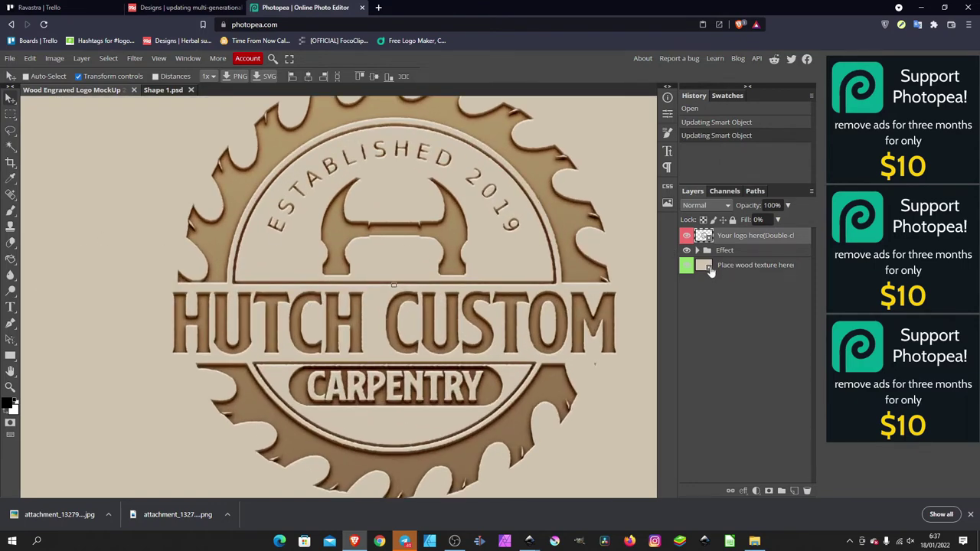
double_click(705, 266)
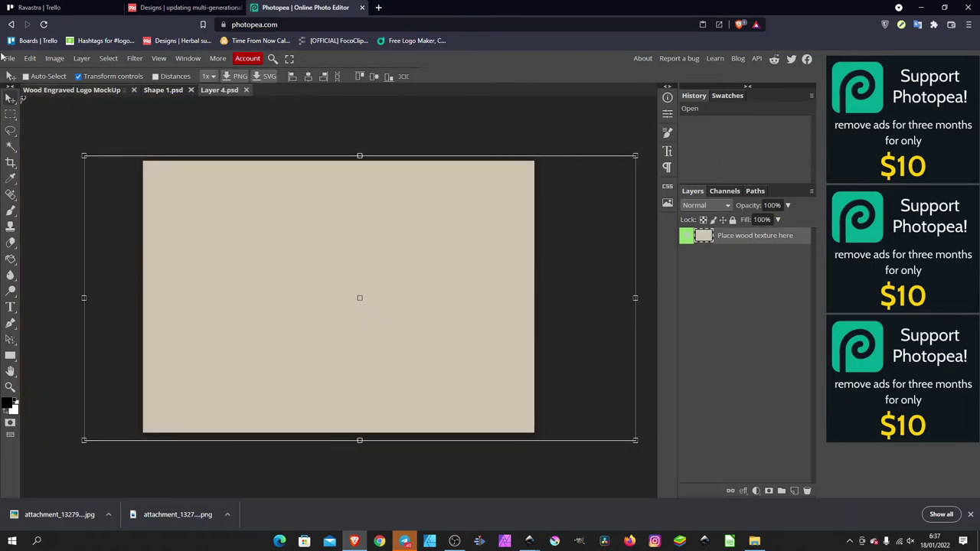
Place the Texture-2 wood image from the mockup's texture folder to fill the placeholder.
click(10, 59)
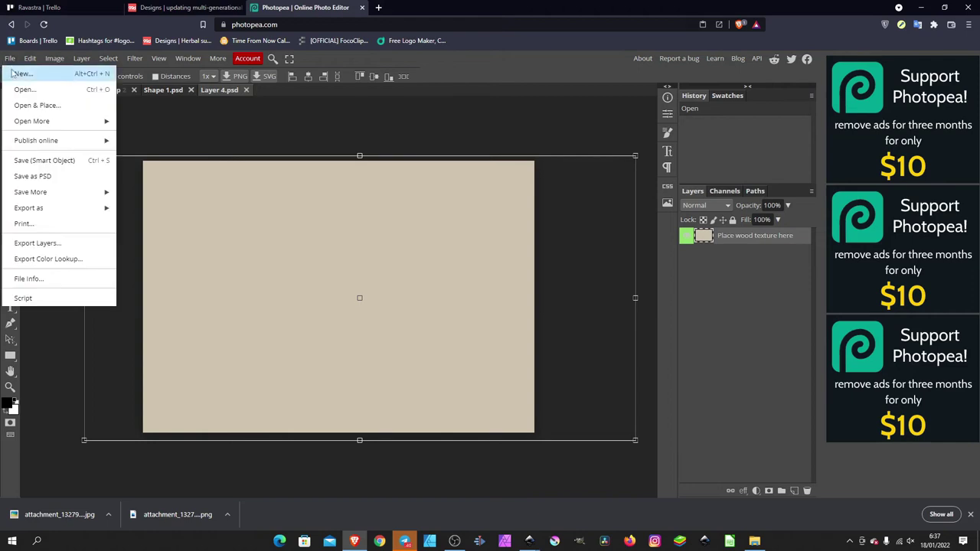
click(34, 107)
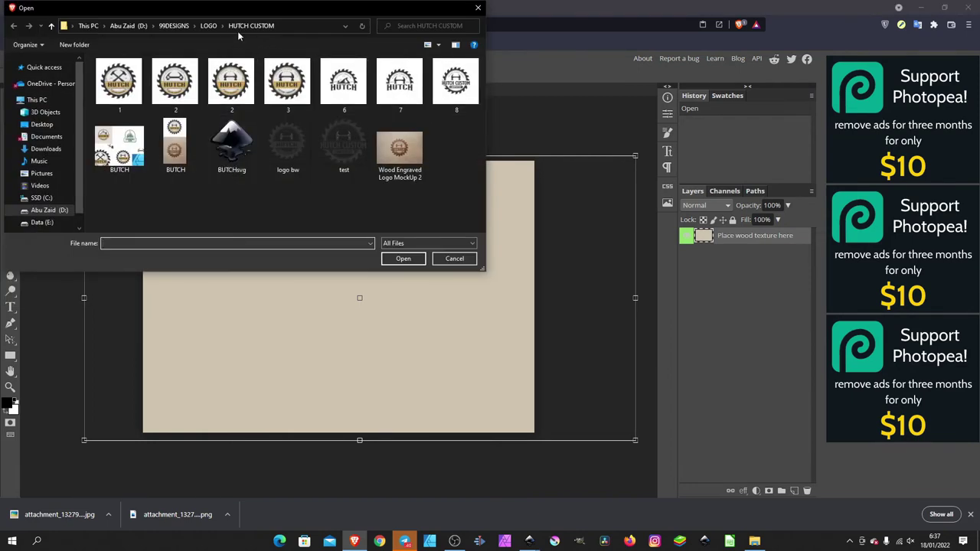
click(130, 26)
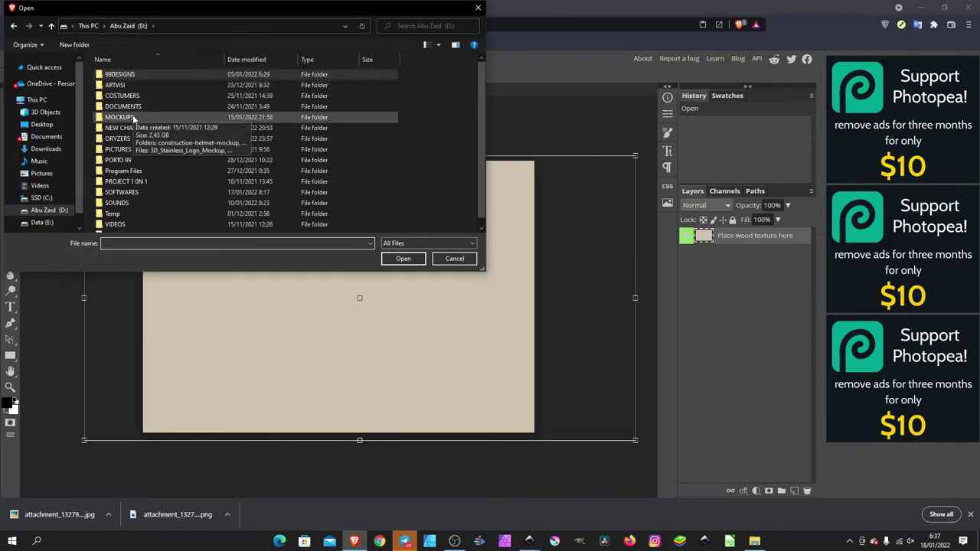
double_click(134, 117)
double_click(145, 151)
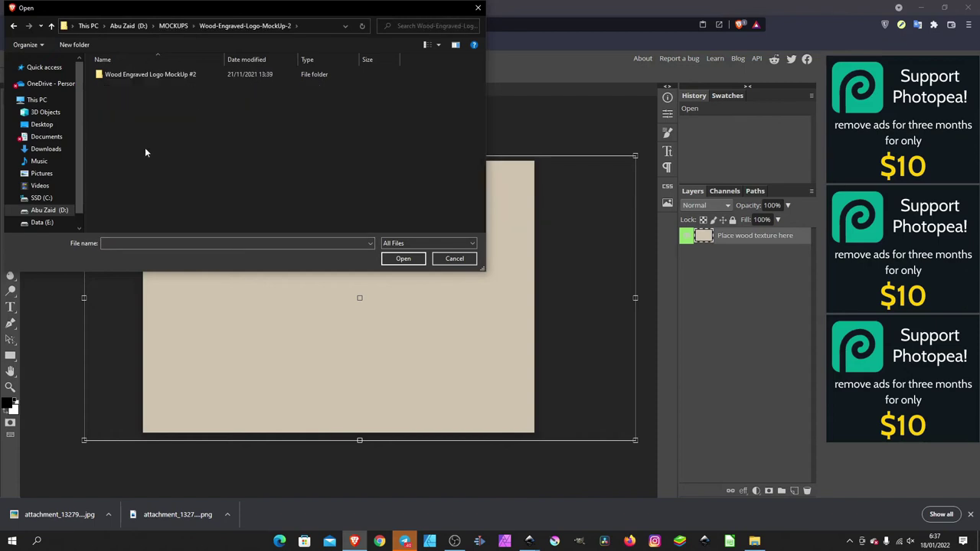
double_click(187, 78)
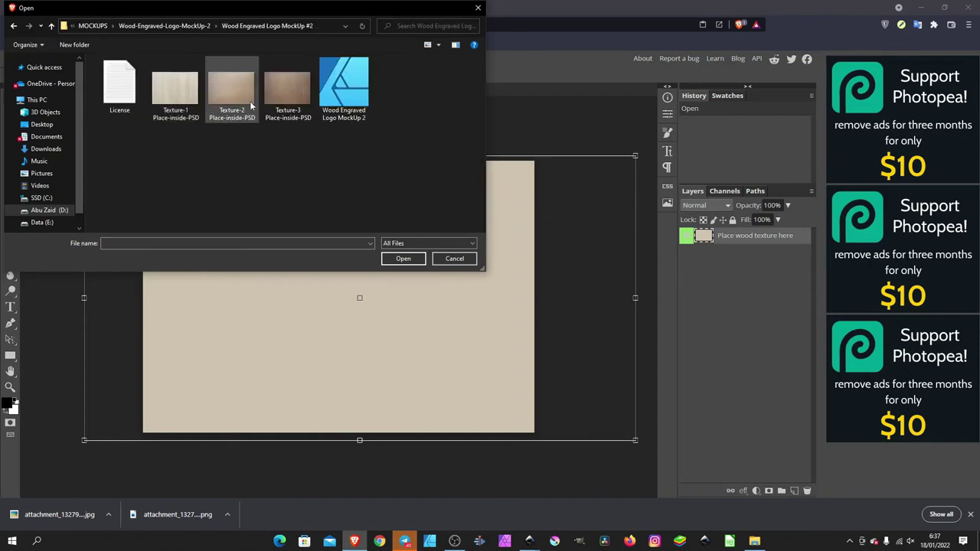
click(230, 90)
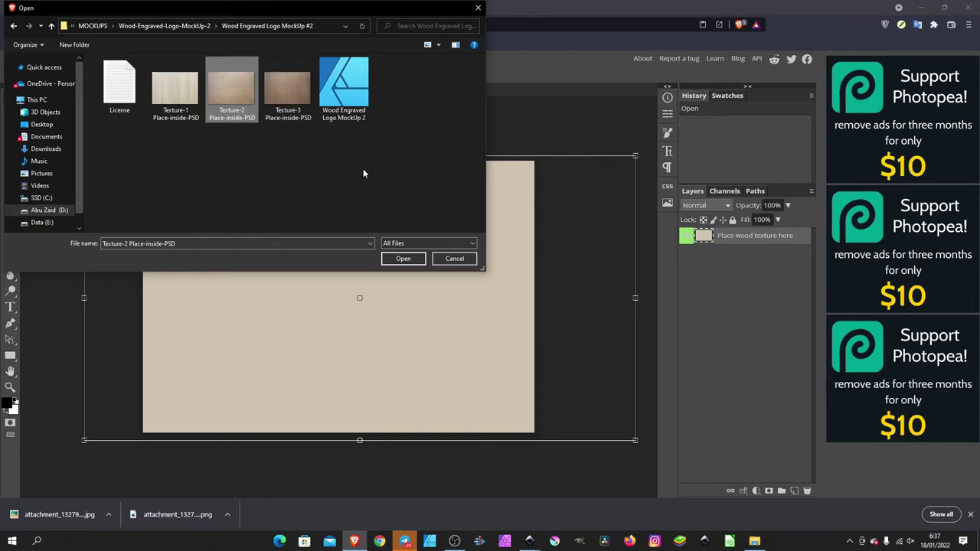
click(403, 258)
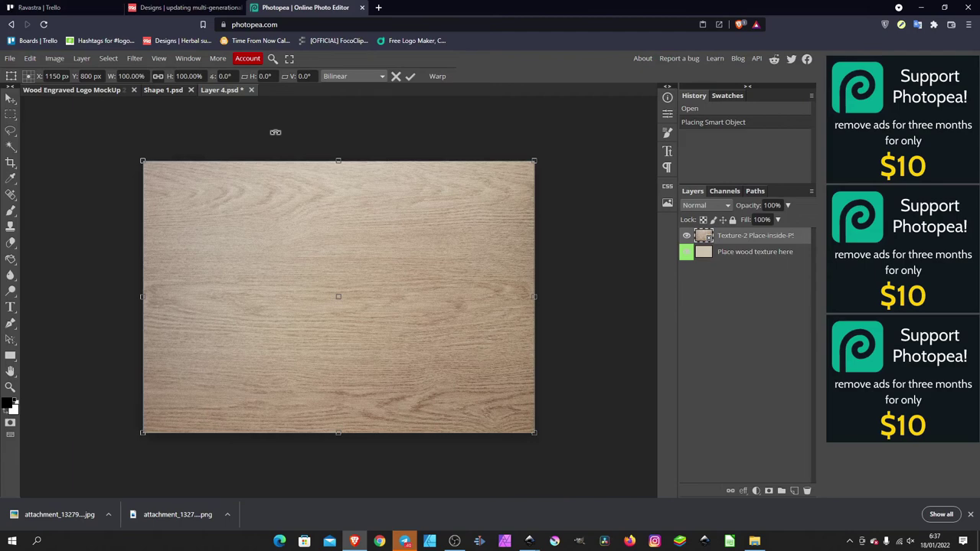
key(Return)
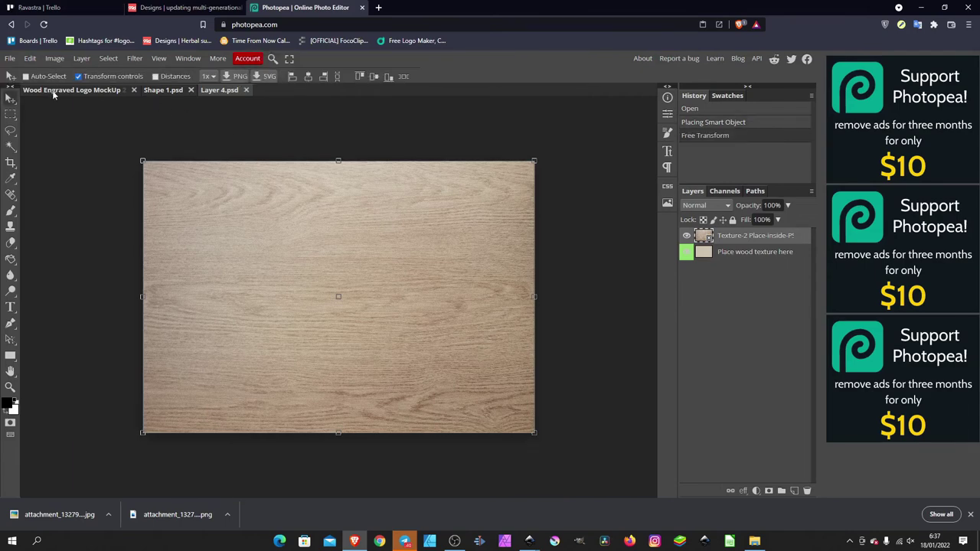
Inspect the engraved logo on the wood mockup, then return to the Shape 1.psd document.
click(55, 90)
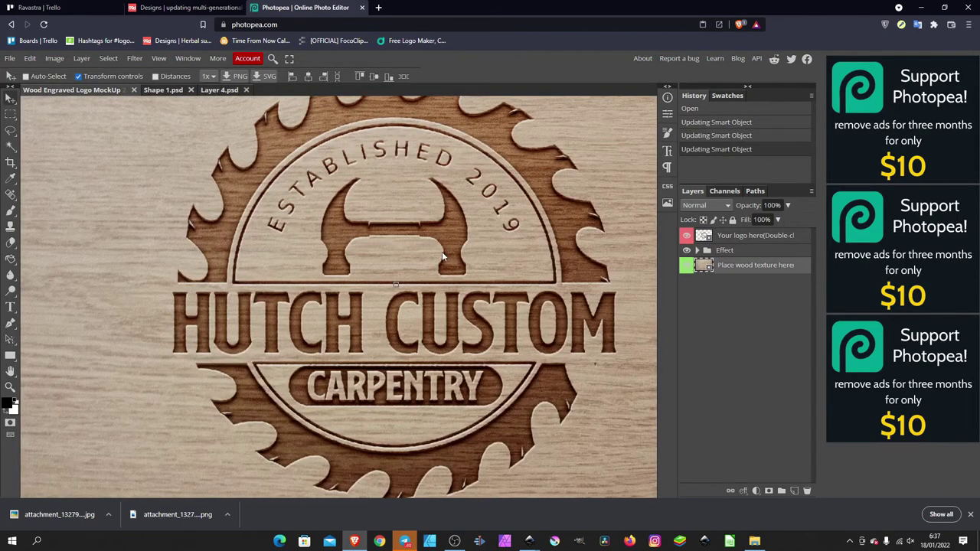
scroll(441, 251, down, 2)
scroll(442, 251, down, 2)
scroll(442, 251, down, 1)
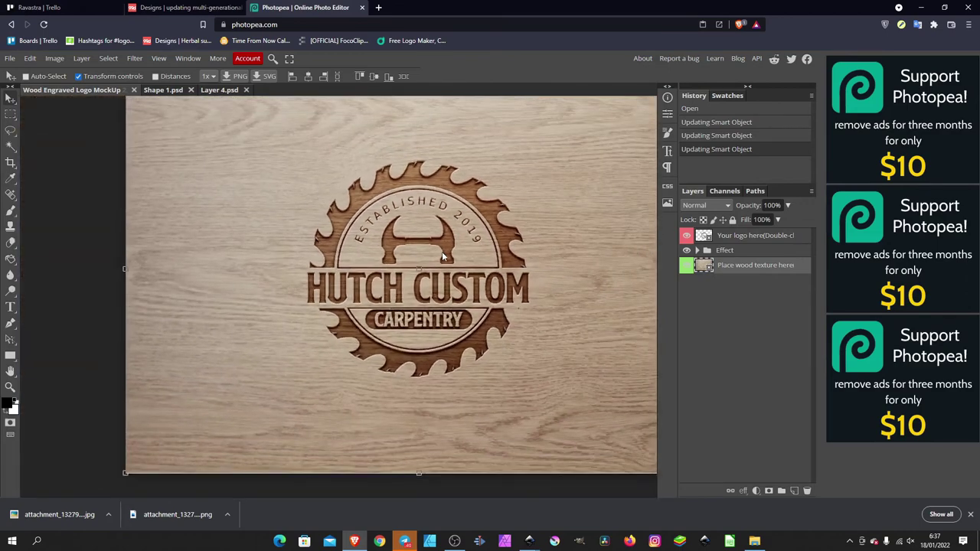
scroll(442, 251, up, 2)
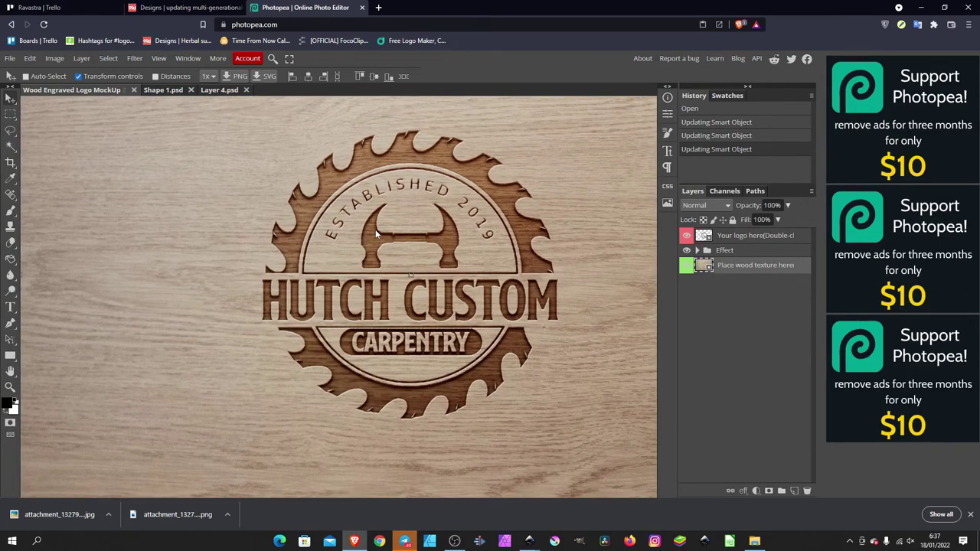
click(211, 90)
click(163, 89)
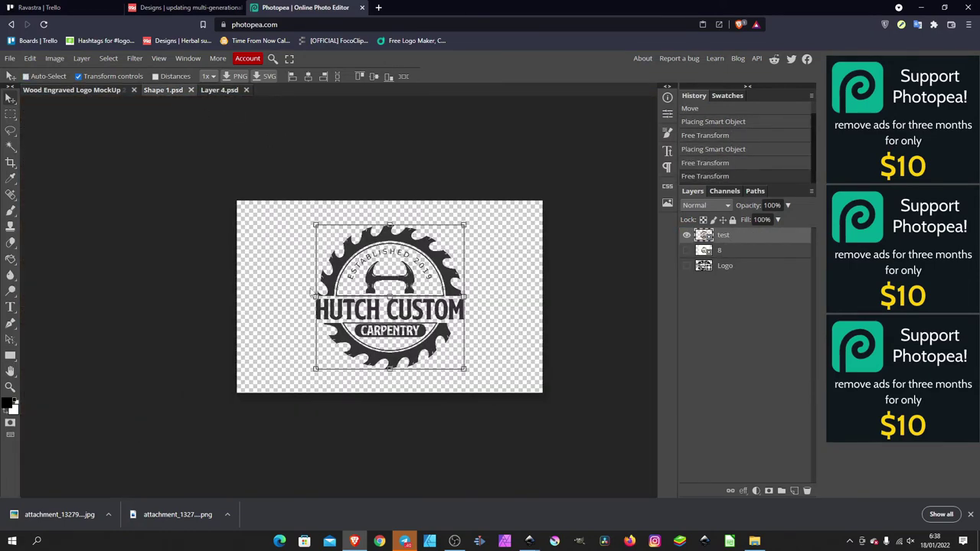
Fit the view, show layer 8, hide the test layer and make layer 8 active.
key(ctrl+0)
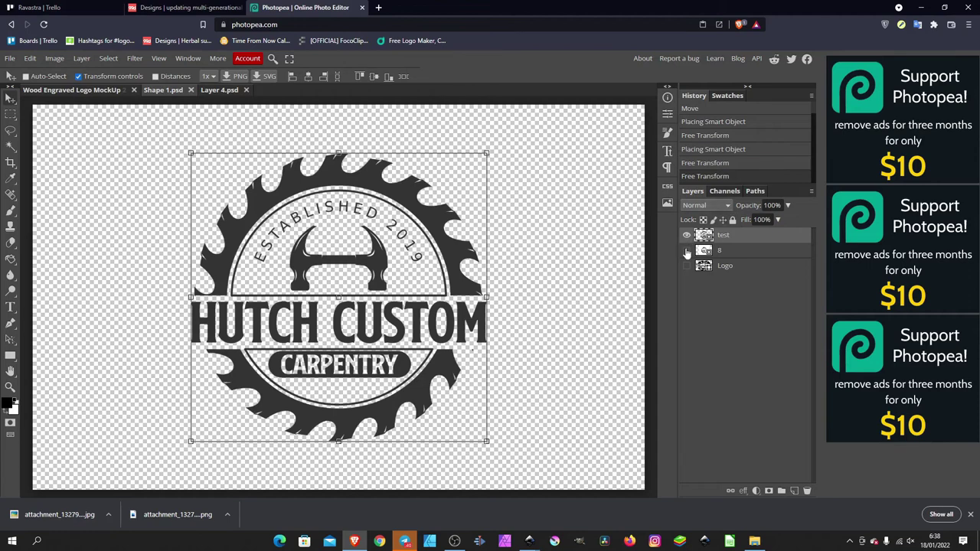
click(686, 250)
click(686, 235)
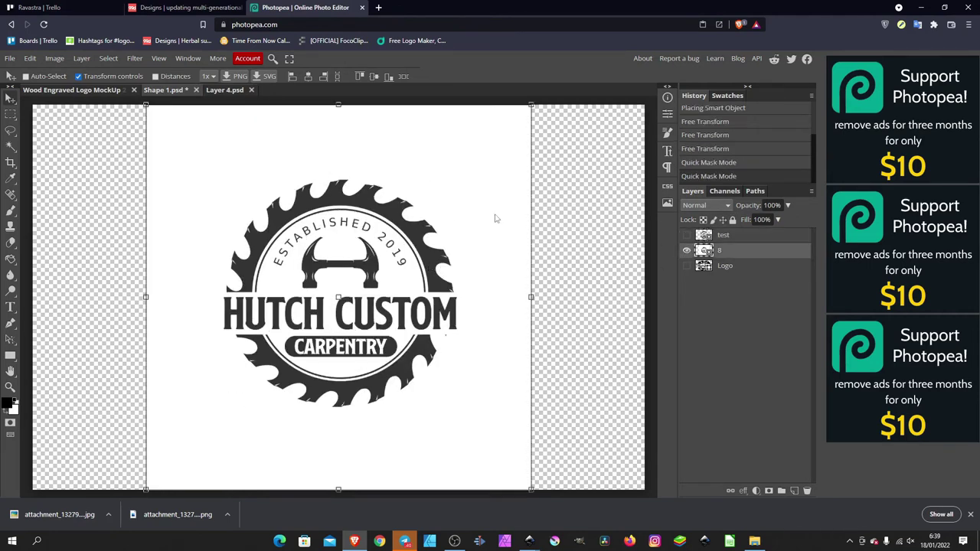
key(q)
key(q)
ctrl+click(463, 244)
Use Select > Color Range to select only the dark saw-blade logo shapes.
click(115, 61)
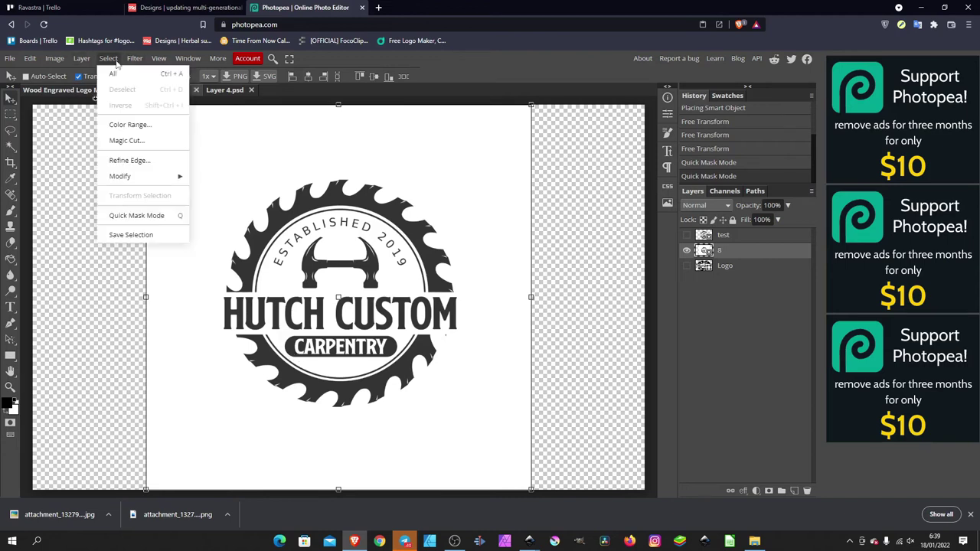
click(150, 127)
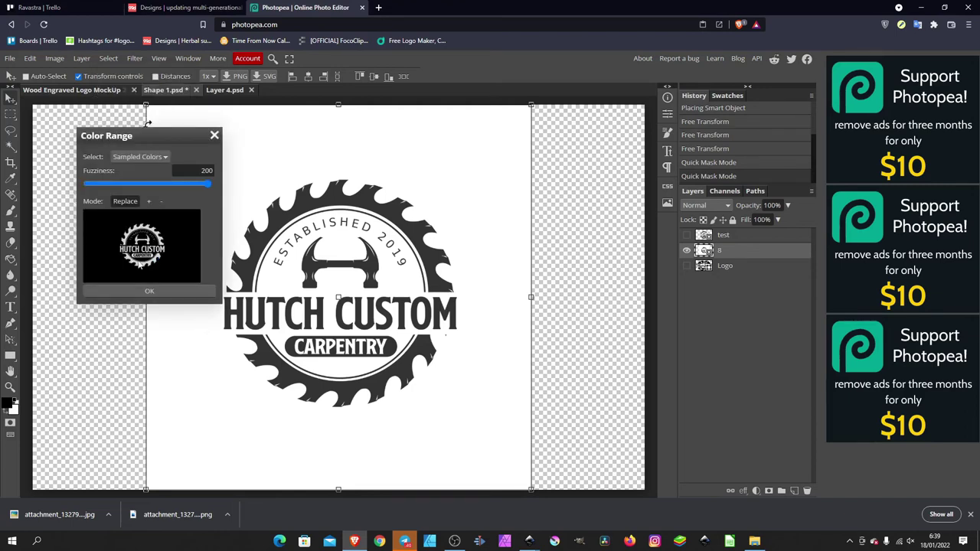
mouse_move(190, 183)
mouse_down()
mouse_move(84, 186)
mouse_move(211, 184)
mouse_up()
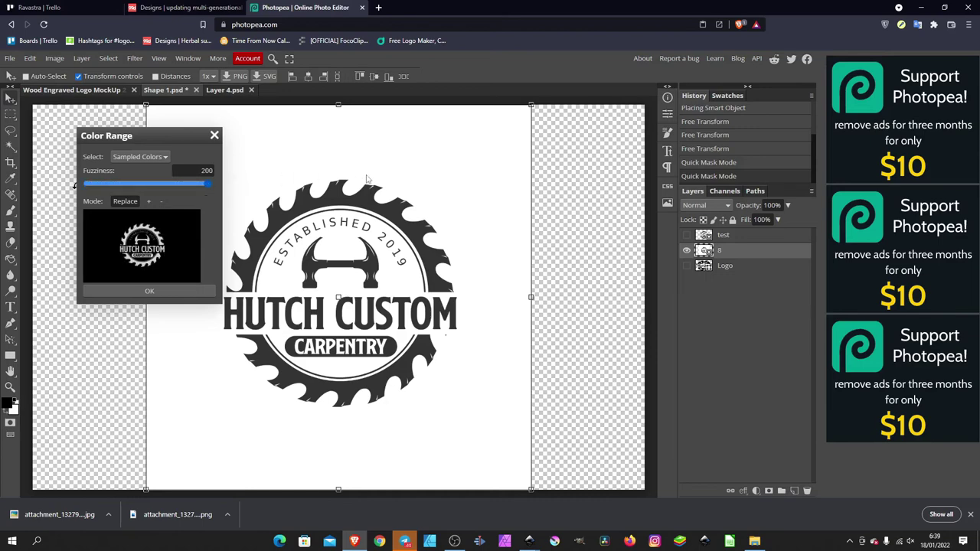
click(147, 292)
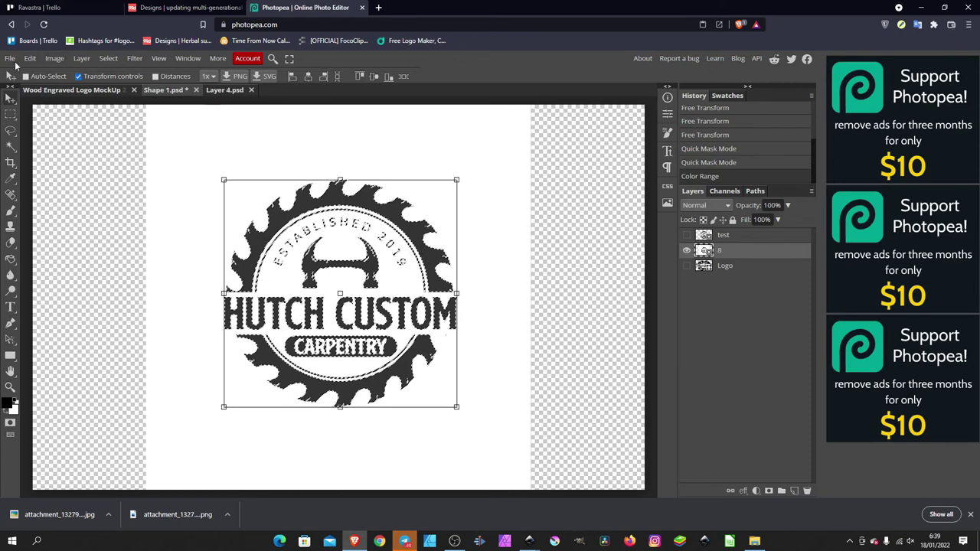
Copy the selected logo into a new Layer 1 and hide layer 8.
click(28, 61)
click(26, 62)
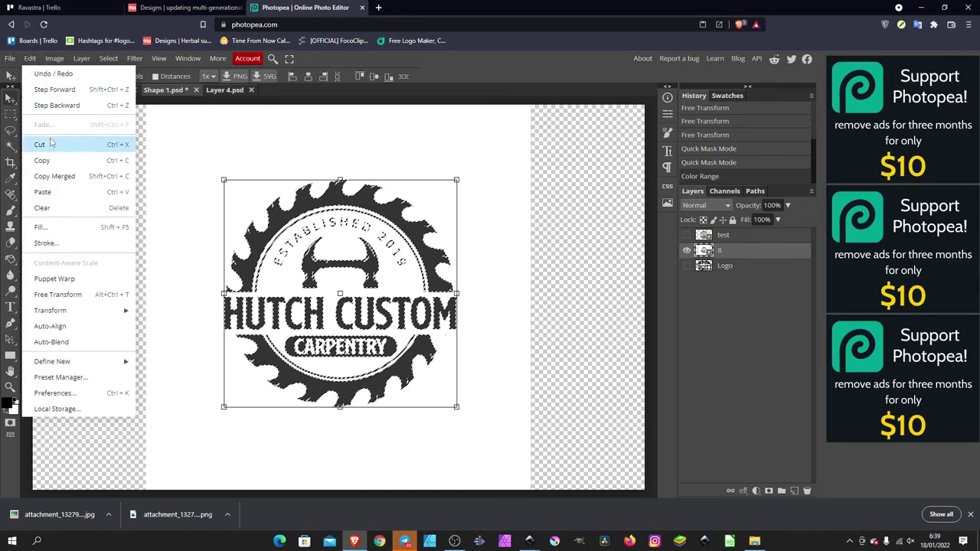
click(57, 162)
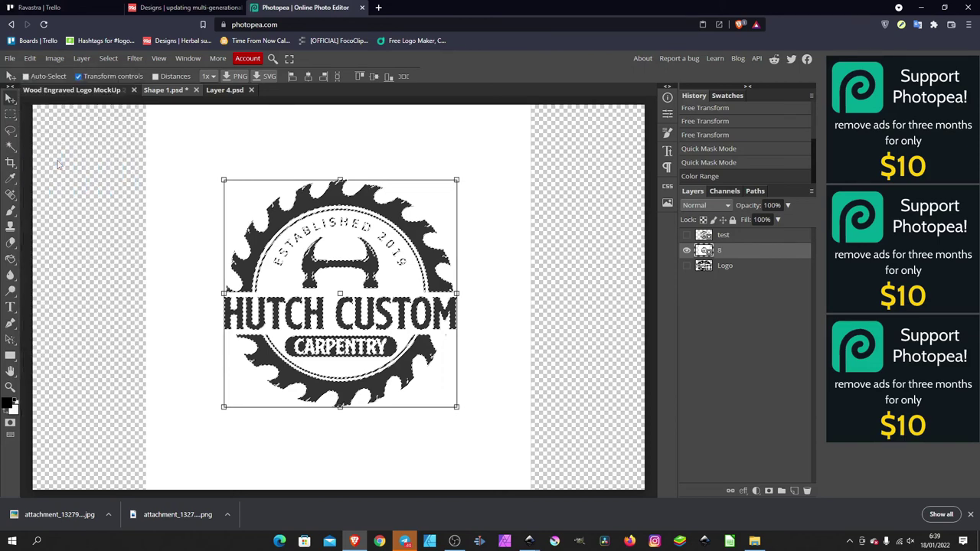
click(29, 59)
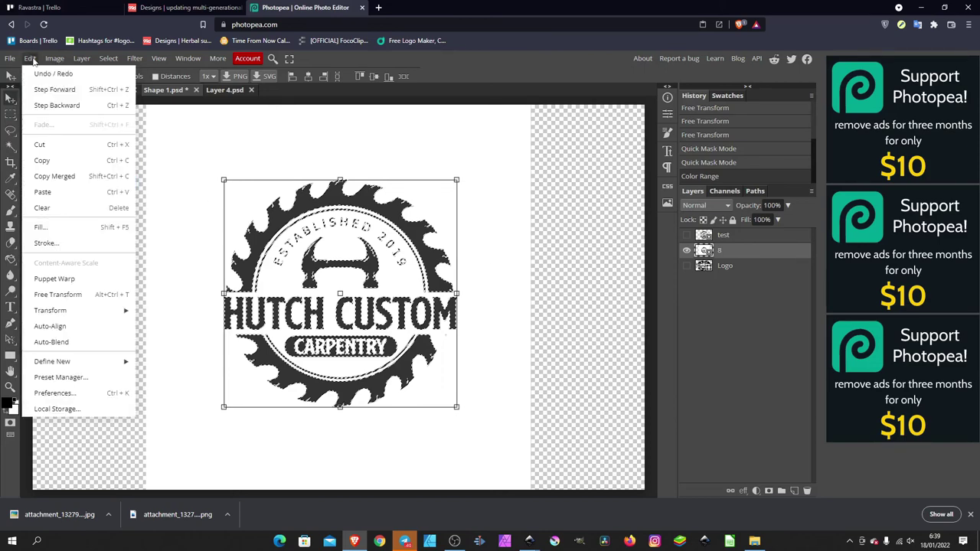
click(52, 194)
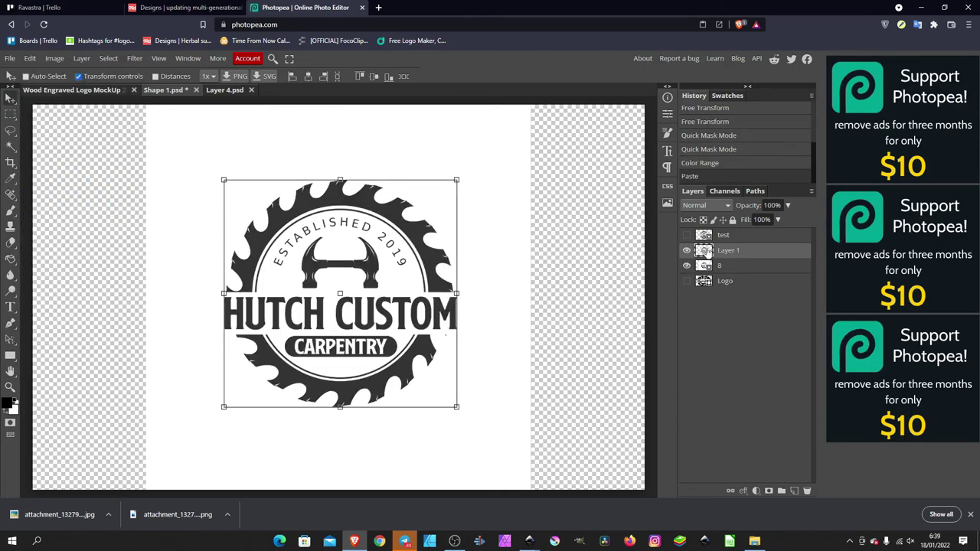
click(687, 266)
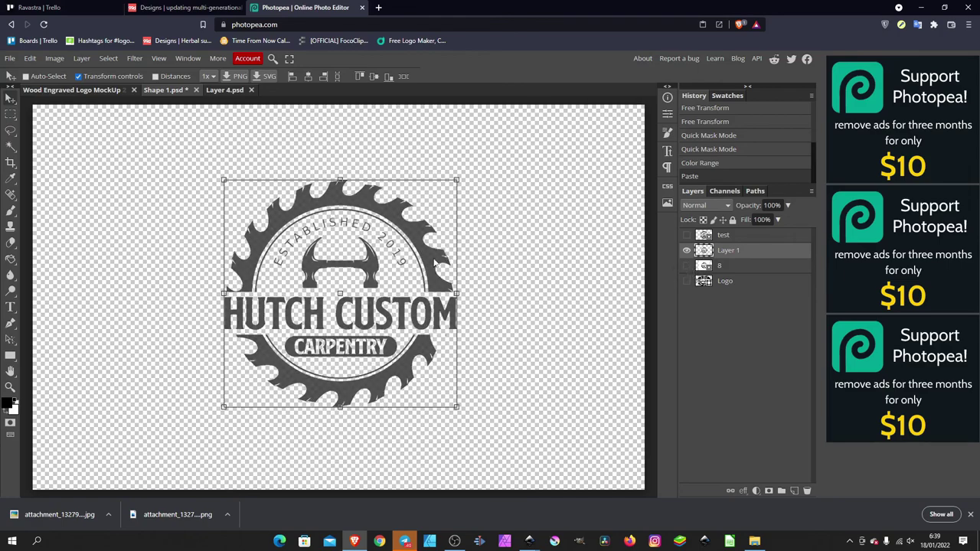
Centre the Layer 1 logo on the canvas and save the logo document.
mouse_move(430, 262)
mouse_down()
mouse_move(477, 246)
mouse_move(407, 302)
mouse_up()
drag(408, 274, 418, 264)
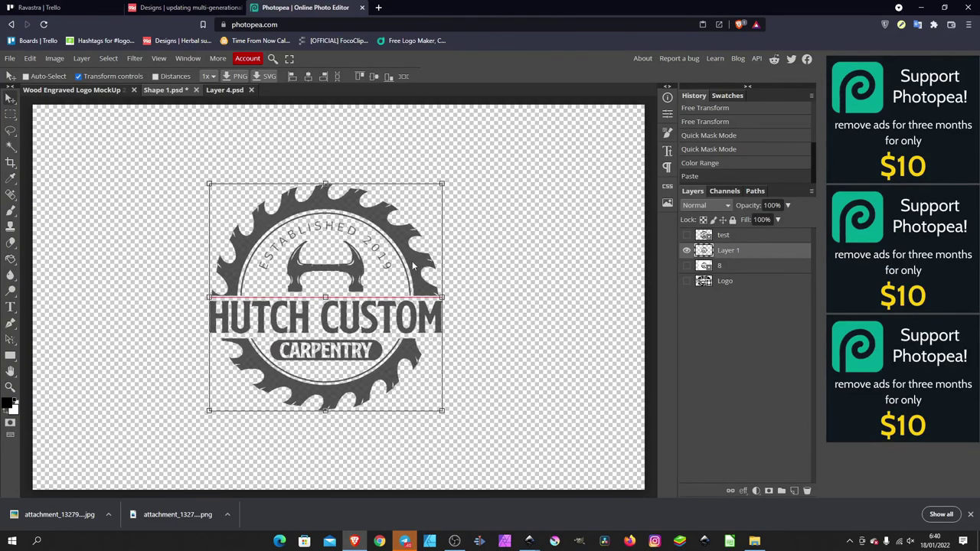
drag(418, 263, 427, 259)
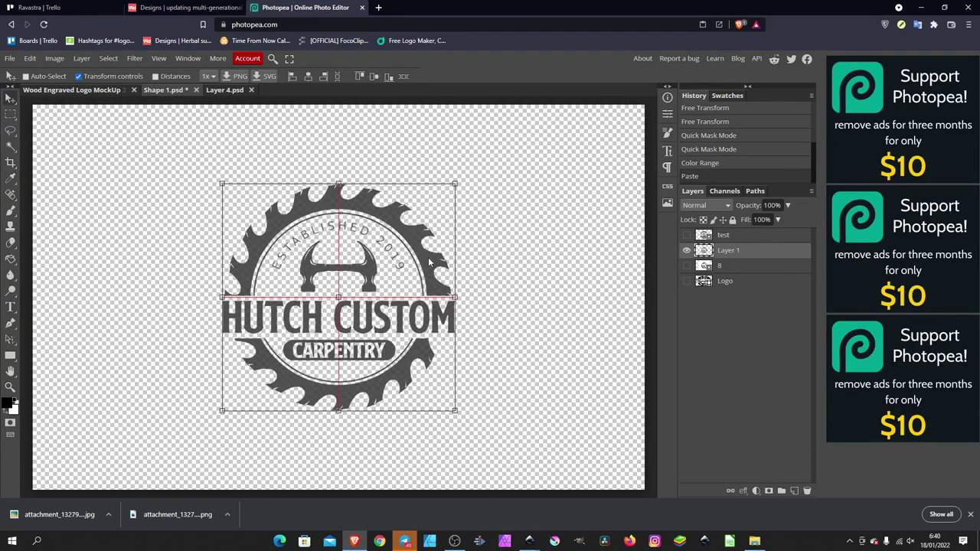
key(ctrl)
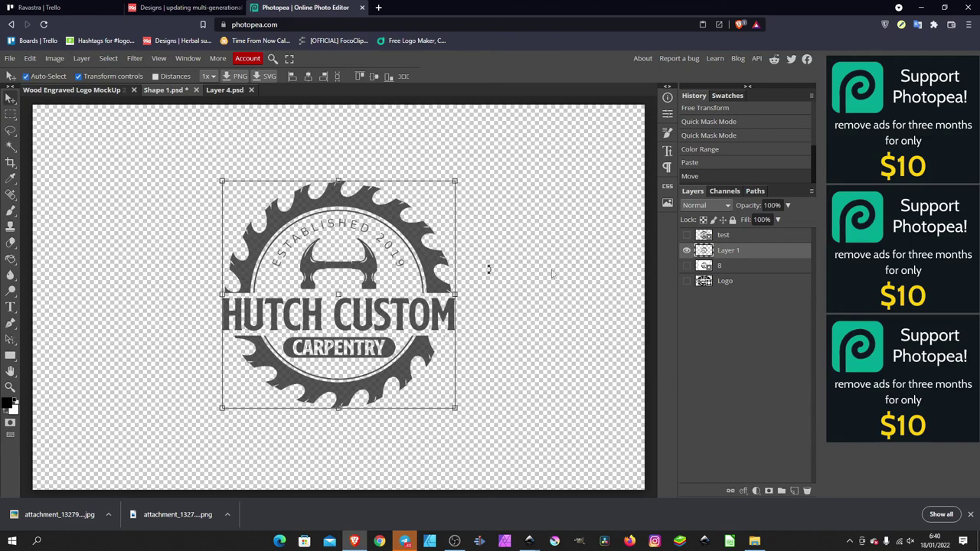
key(ctrl+s)
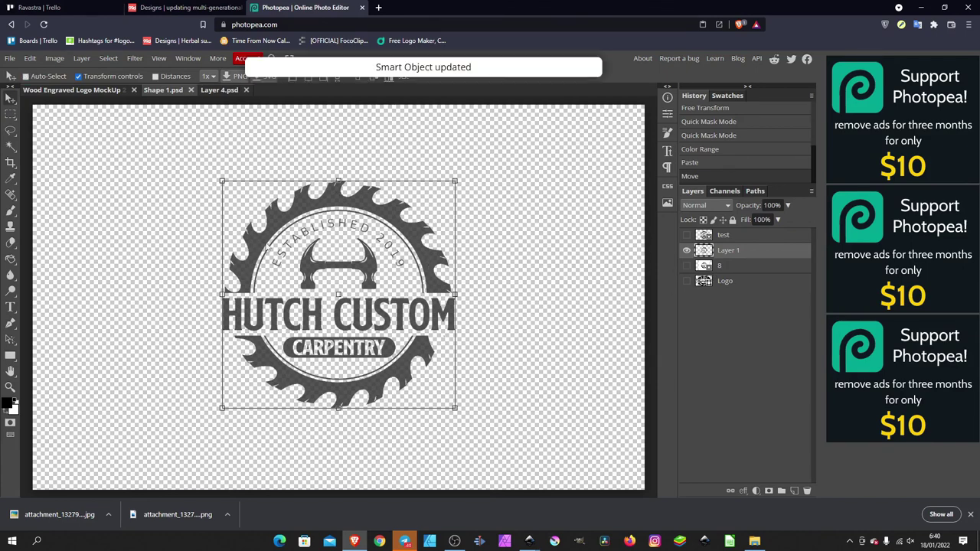
Zoom in and out on the Wood Engraved Logo MockUp to inspect the engraved saw-blade logo.
click(83, 92)
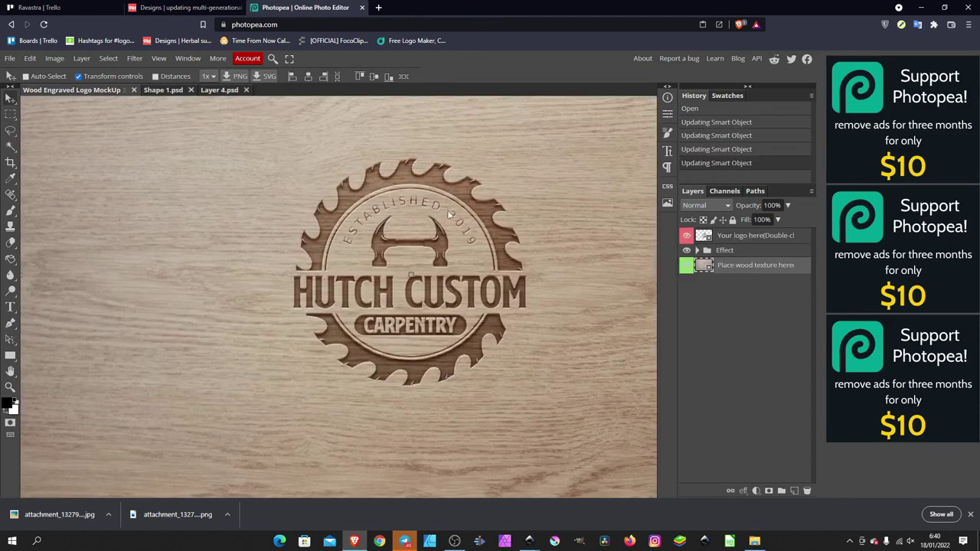
scroll(463, 184, up, 3)
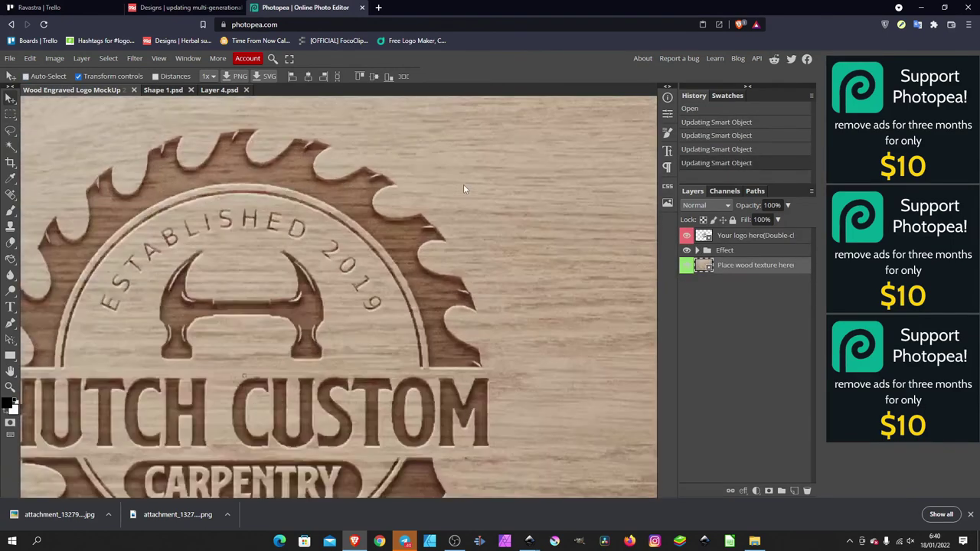
scroll(464, 184, up, 1)
scroll(464, 201, down, 2)
scroll(466, 200, down, 1)
scroll(466, 203, down, 1)
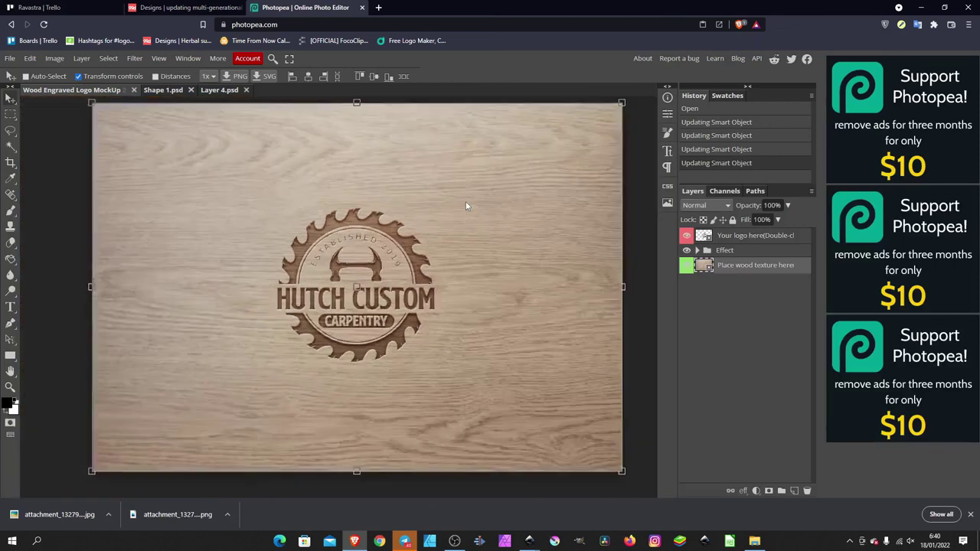
scroll(466, 205, down, 1)
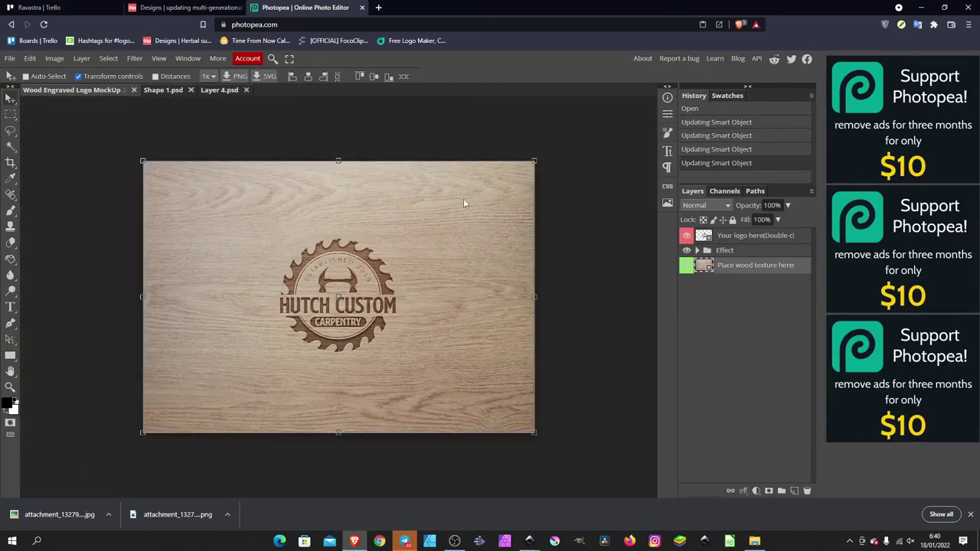